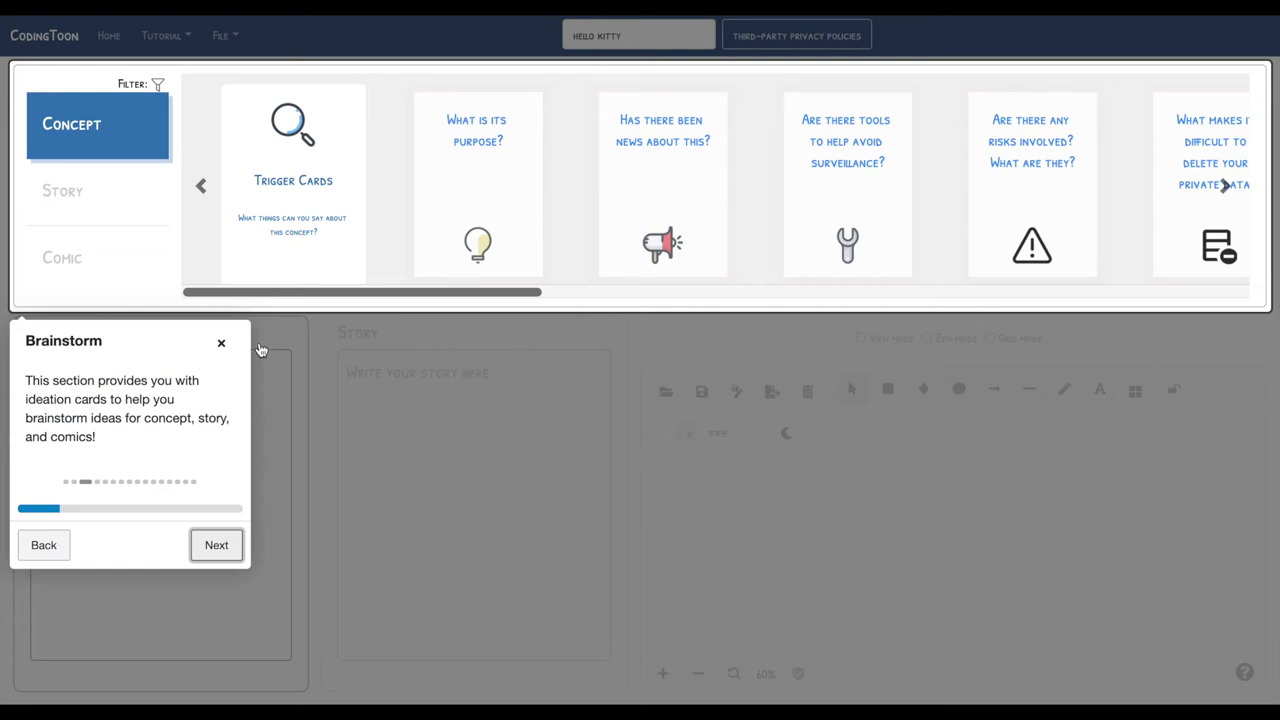
Browse the Story and Comic ideation cards, then return to the Concept cards.
{"action": "scroll", "coordinate": [296, 180], "scroll_direction": "right", "scroll_amount": 2}
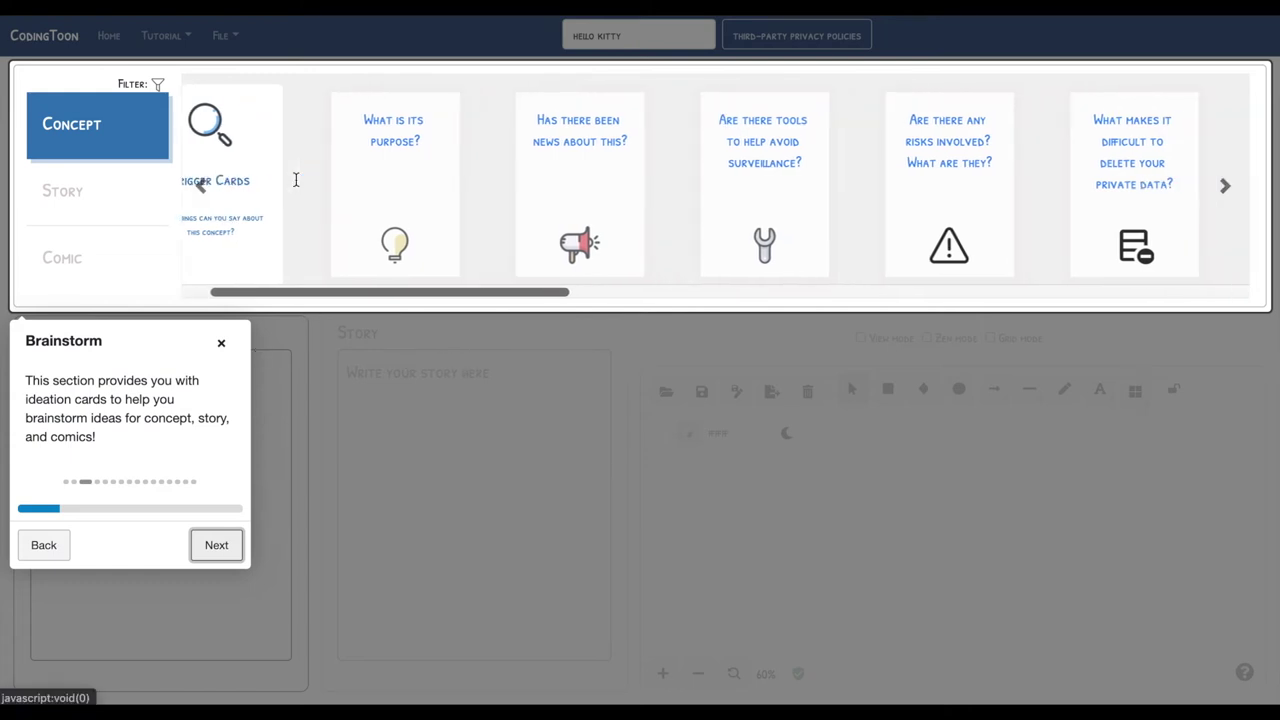
{"action": "scroll", "coordinate": [296, 180], "scroll_direction": "right", "scroll_amount": 1}
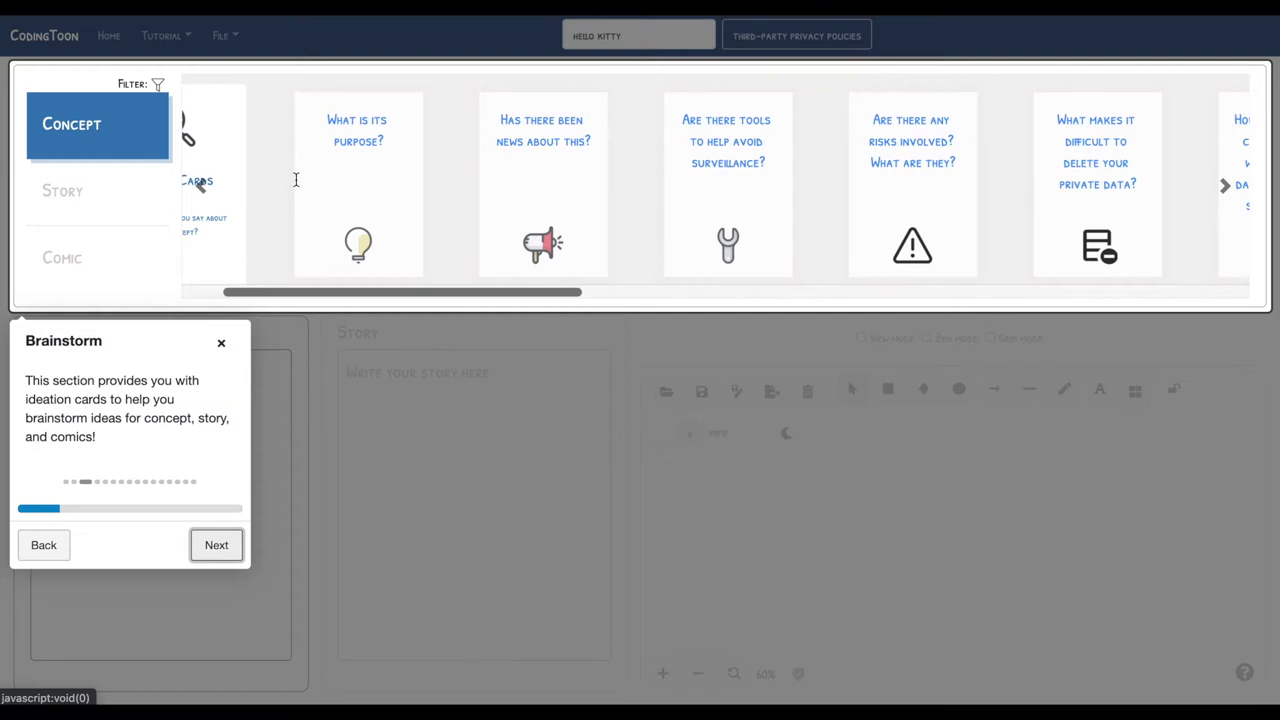
{"action": "scroll", "coordinate": [296, 180], "scroll_direction": "right", "scroll_amount": 1}
{"action": "scroll", "coordinate": [297, 184], "scroll_direction": "left", "scroll_amount": 4}
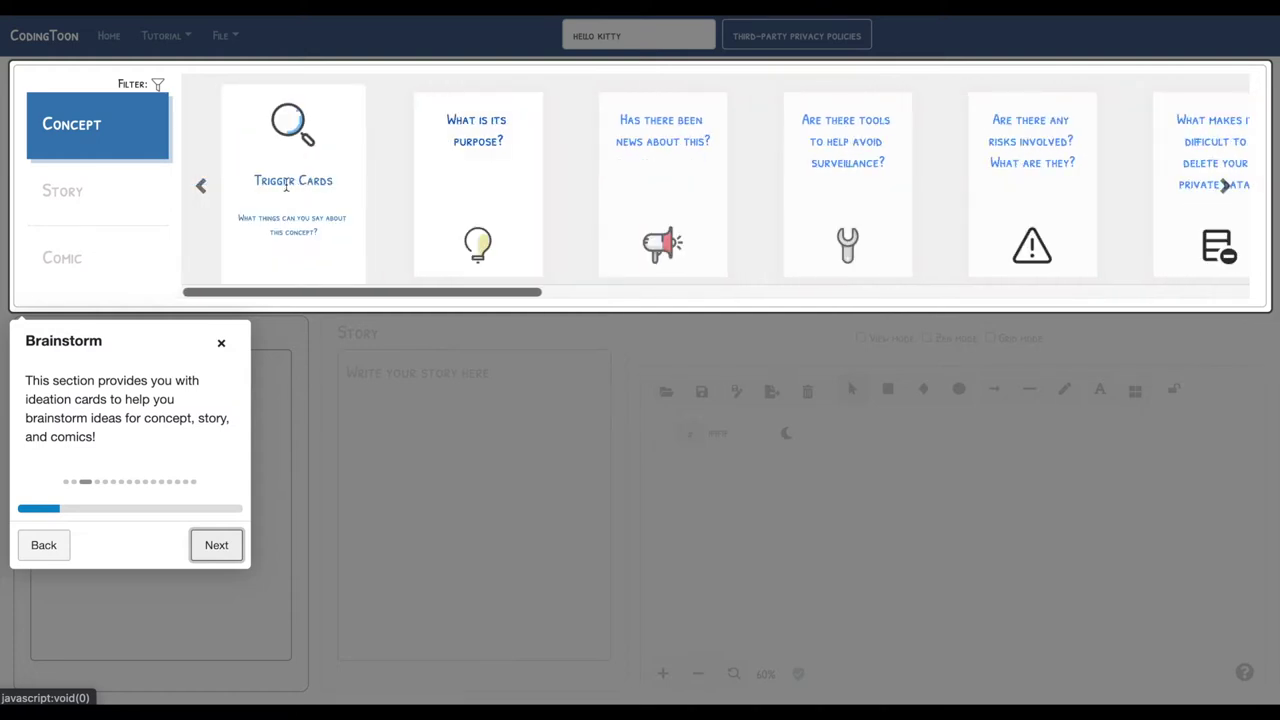
{"action": "left_click", "coordinate": [97, 197]}
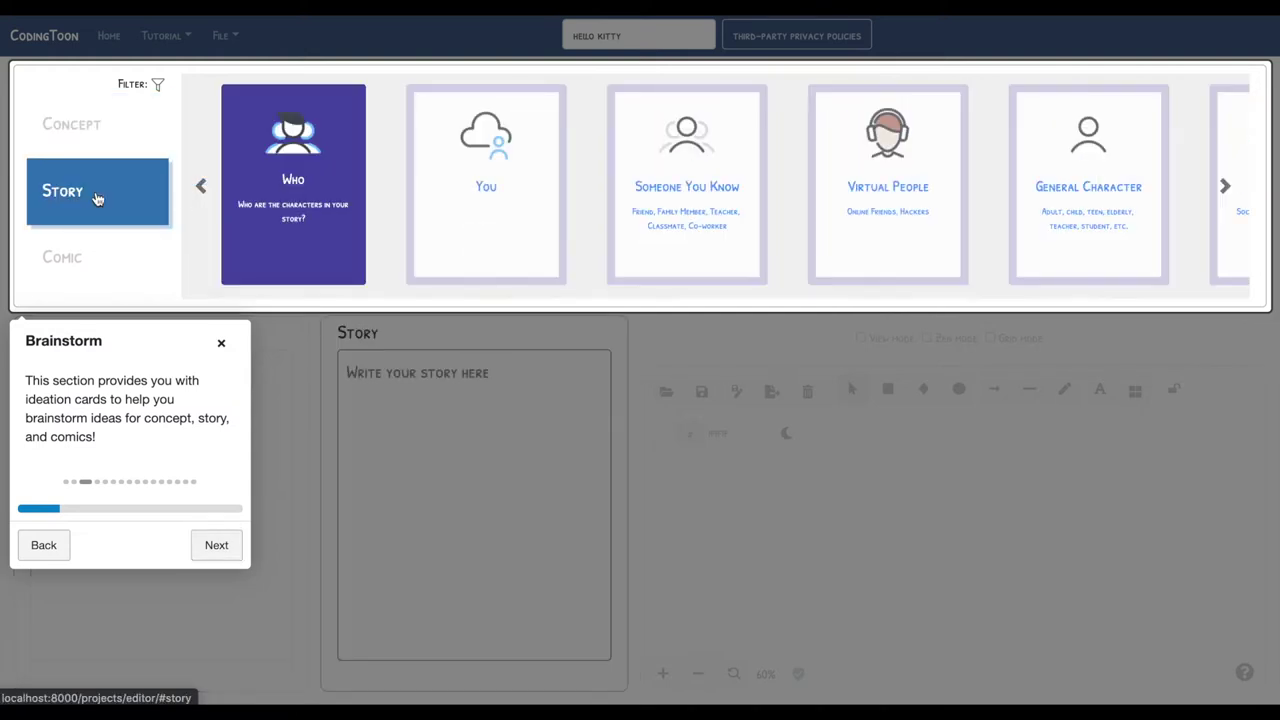
{"action": "left_click", "coordinate": [100, 278]}
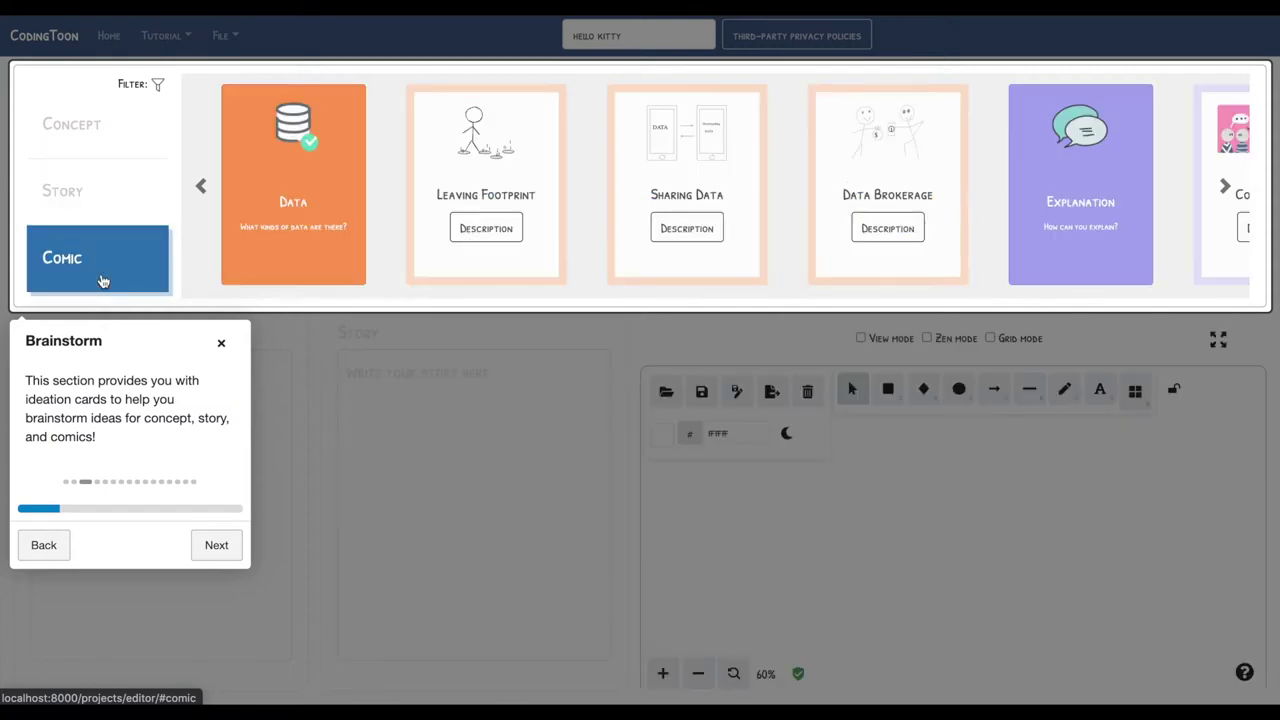
{"action": "left_click", "coordinate": [120, 134]}
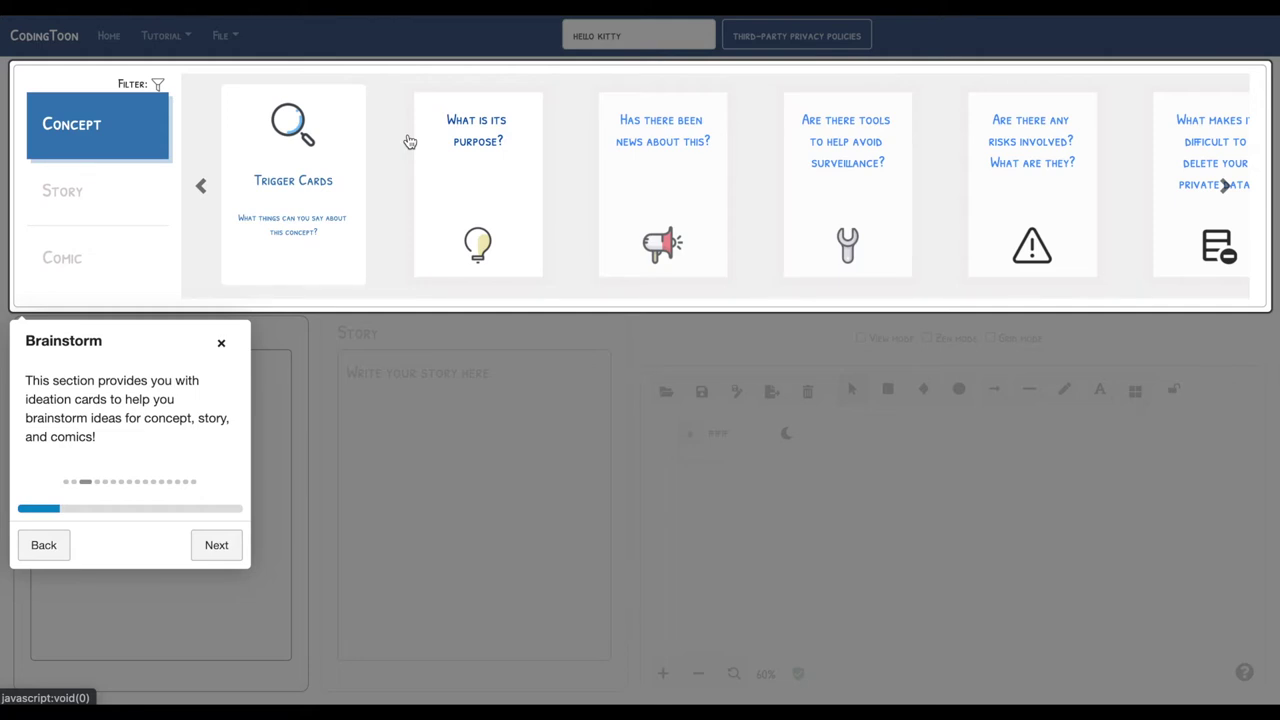
Dismiss the tour and add the purpose, surveillance-tools and news questions as answer fields.
{"action": "left_click", "coordinate": [360, 333]}
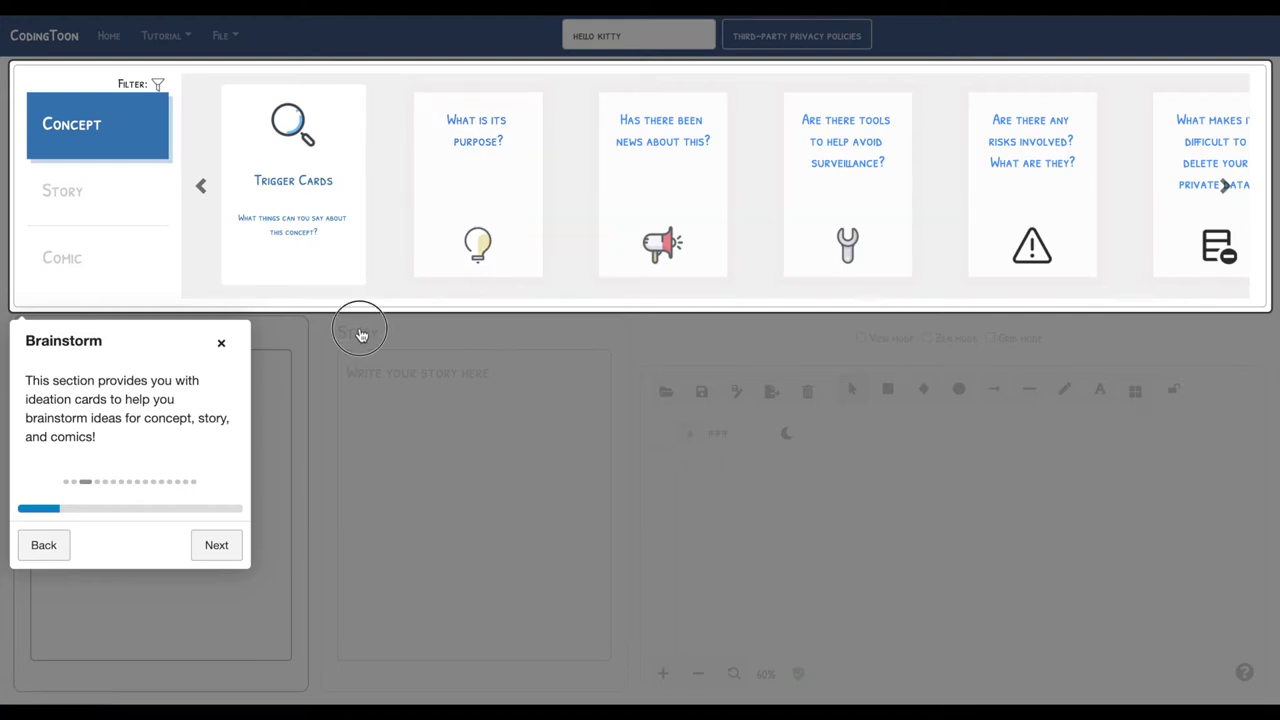
{"action": "left_click", "coordinate": [492, 168]}
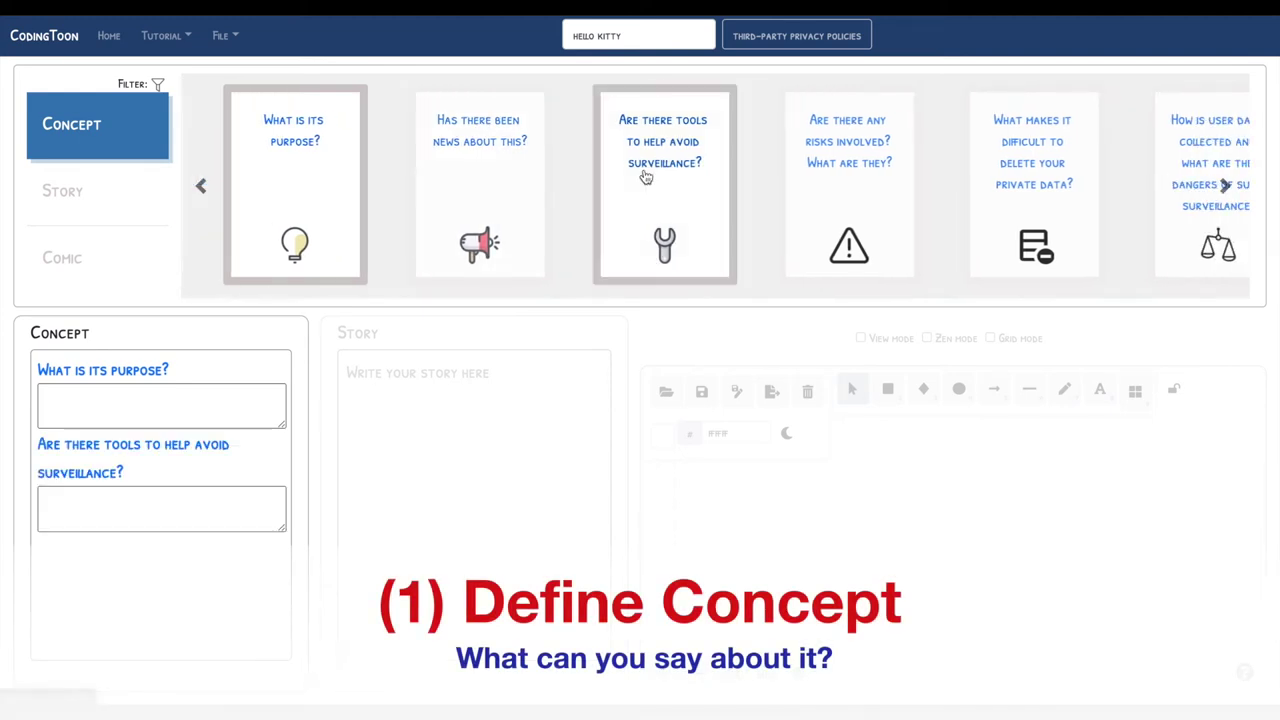
{"action": "left_click", "coordinate": [514, 206]}
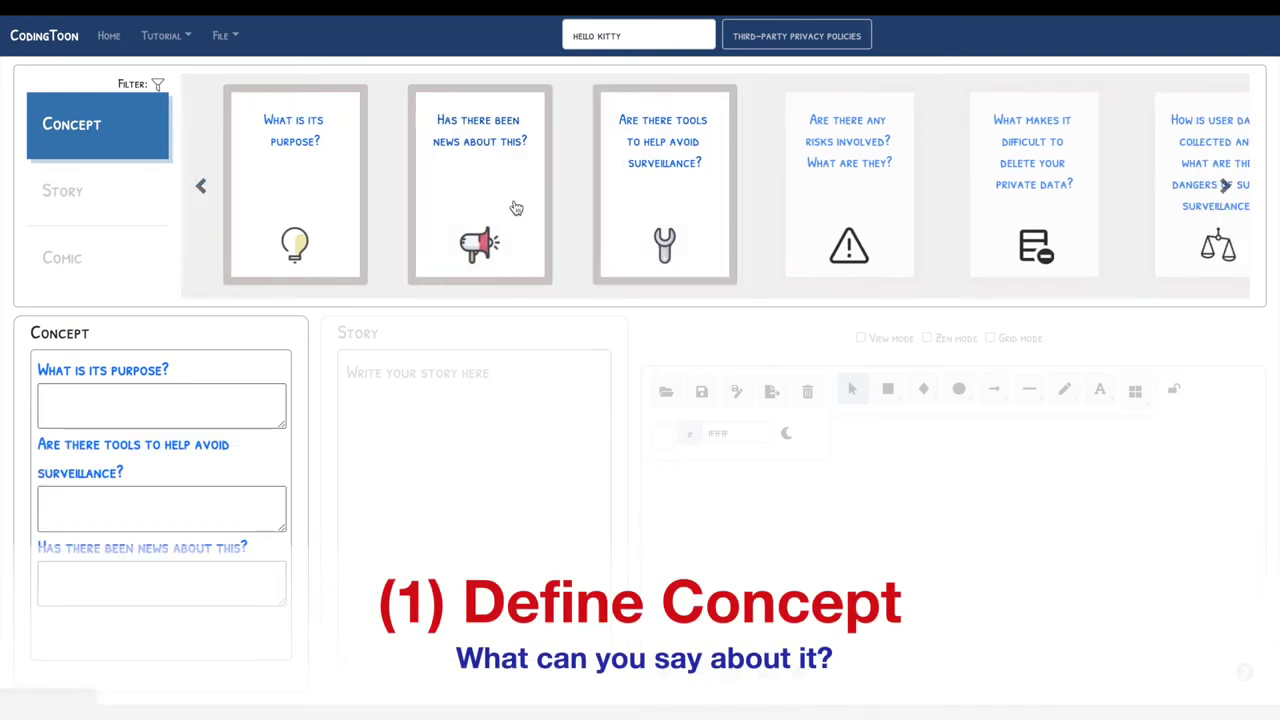
{"action": "left_click", "coordinate": [190, 405]}
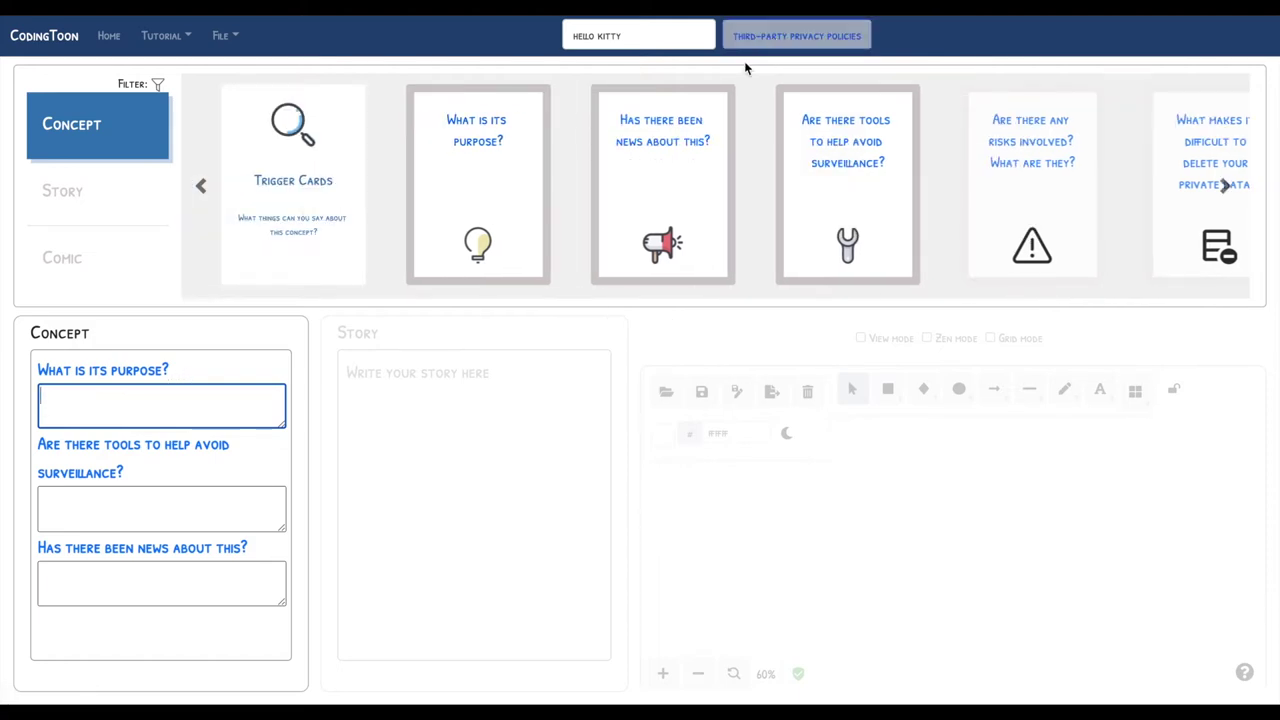
{"action": "left_click", "coordinate": [782, 38]}
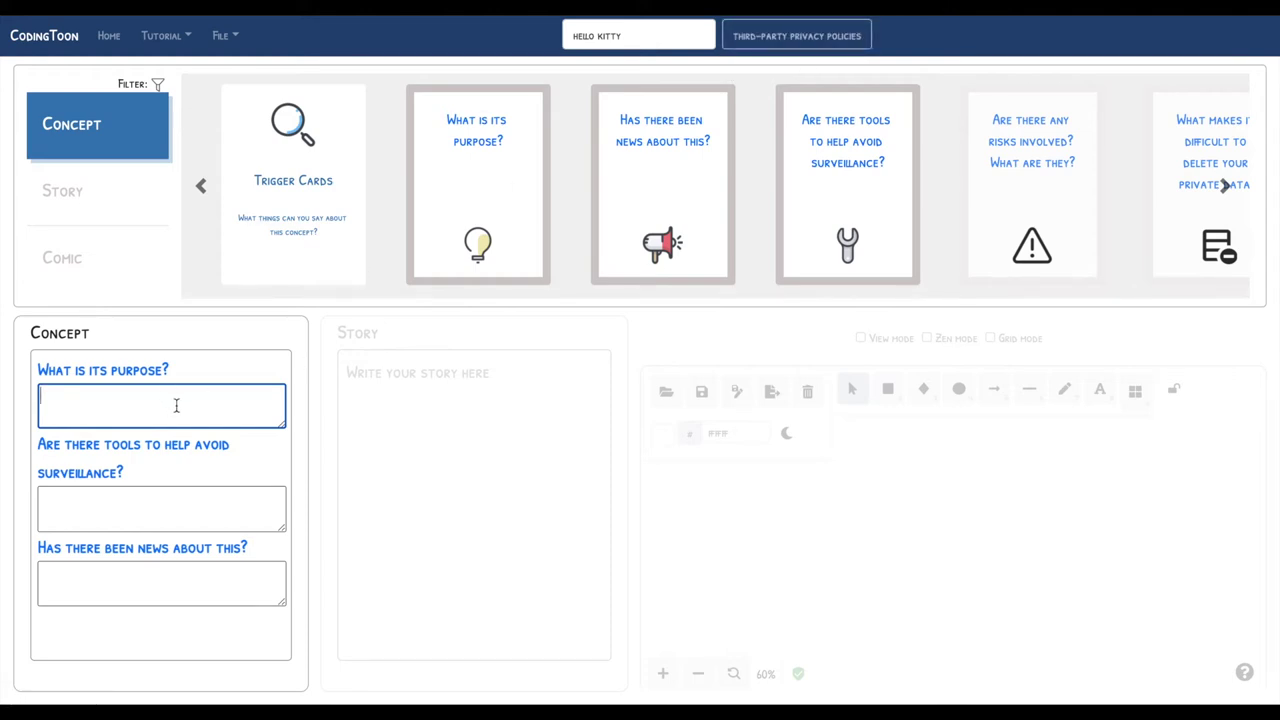
Begin the purpose answer 'Their purpose is to…', pass the other answer fields, then show Story cards.
{"action": "type", "text": "theirpurpose is to ..."}
{"action": "left_click", "coordinate": [154, 497]}
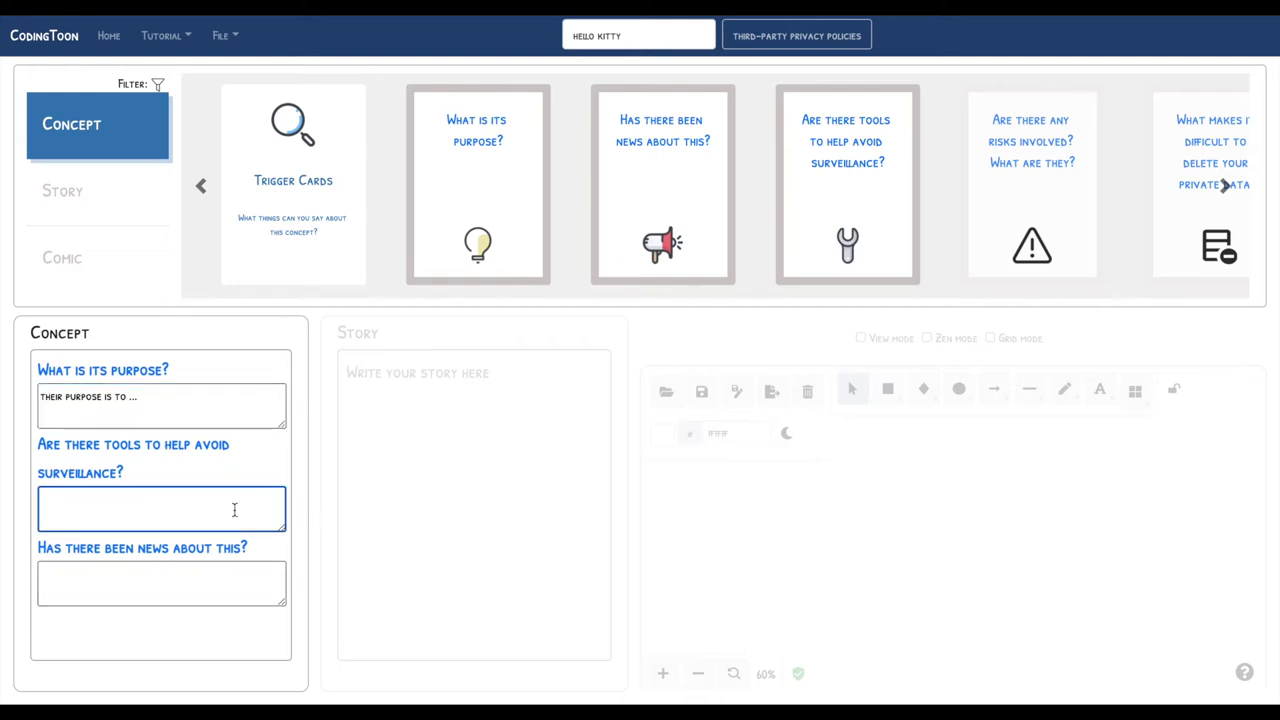
{"action": "left_click", "coordinate": [174, 587]}
{"action": "type", "text": "..."}
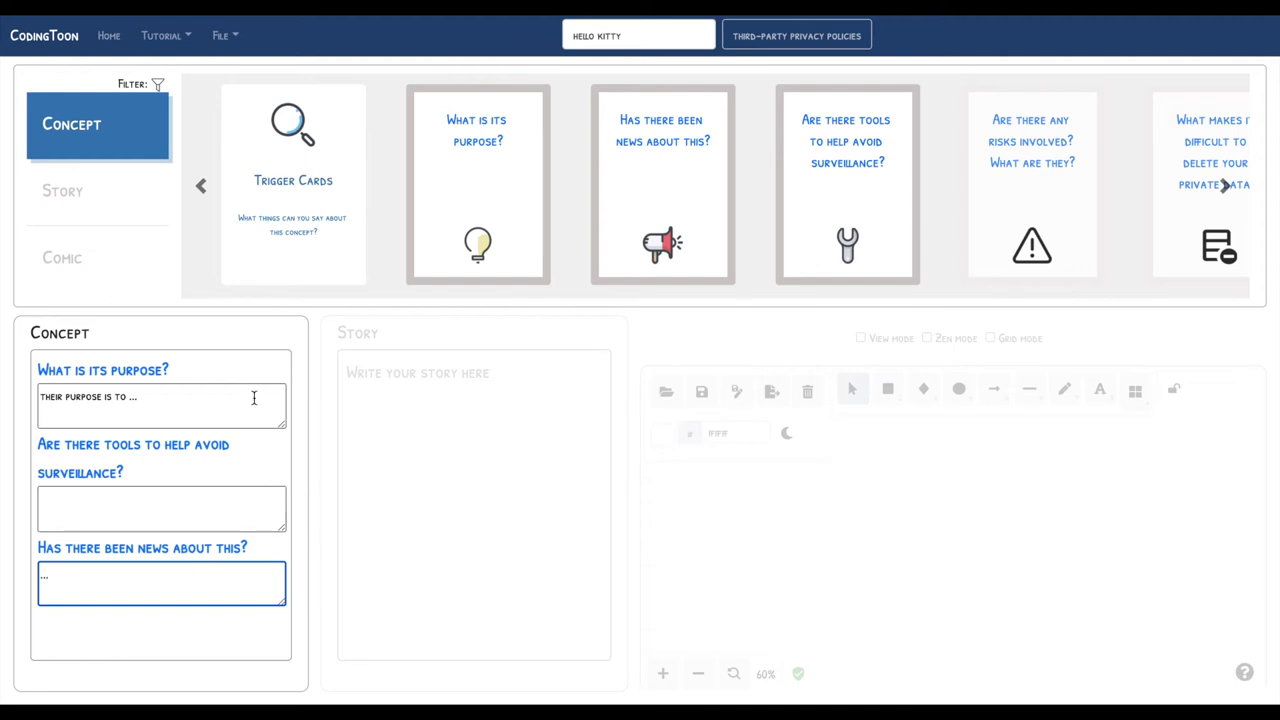
{"action": "left_click", "coordinate": [130, 207]}
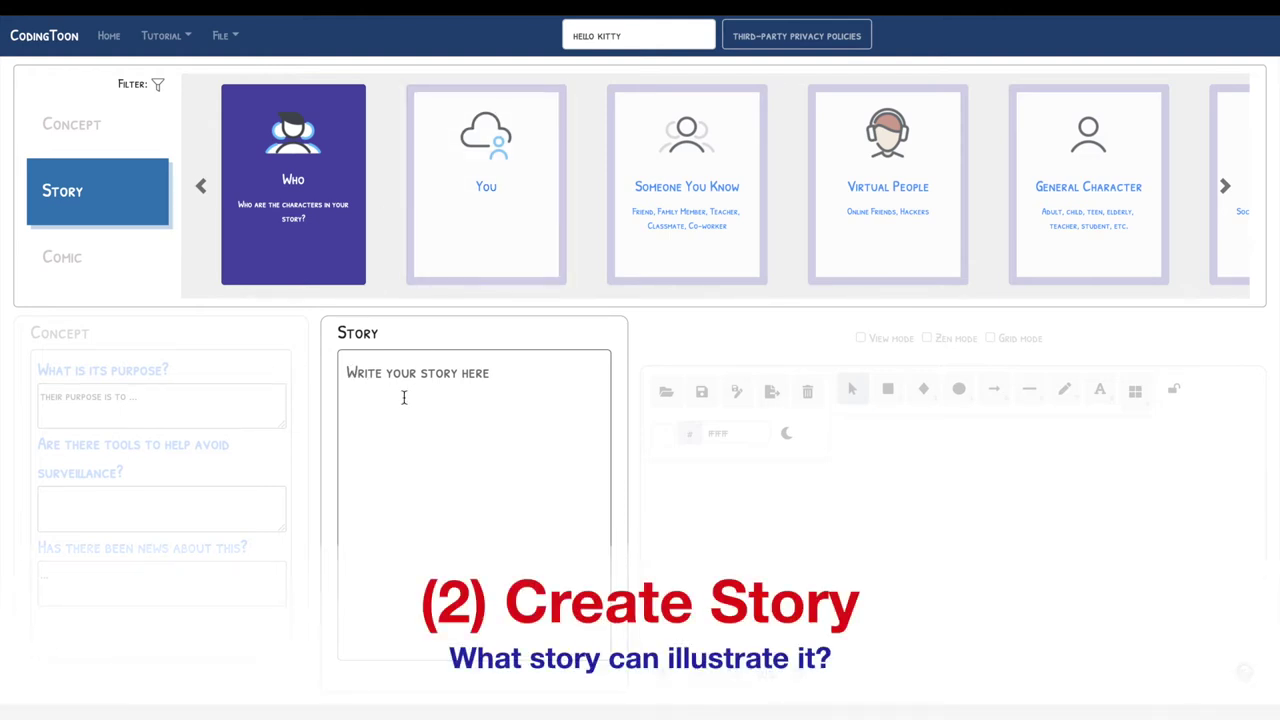
Scroll the Story card carousel and mark Home and Time Setting as story settings.
{"action": "left_click", "coordinate": [190, 396]}
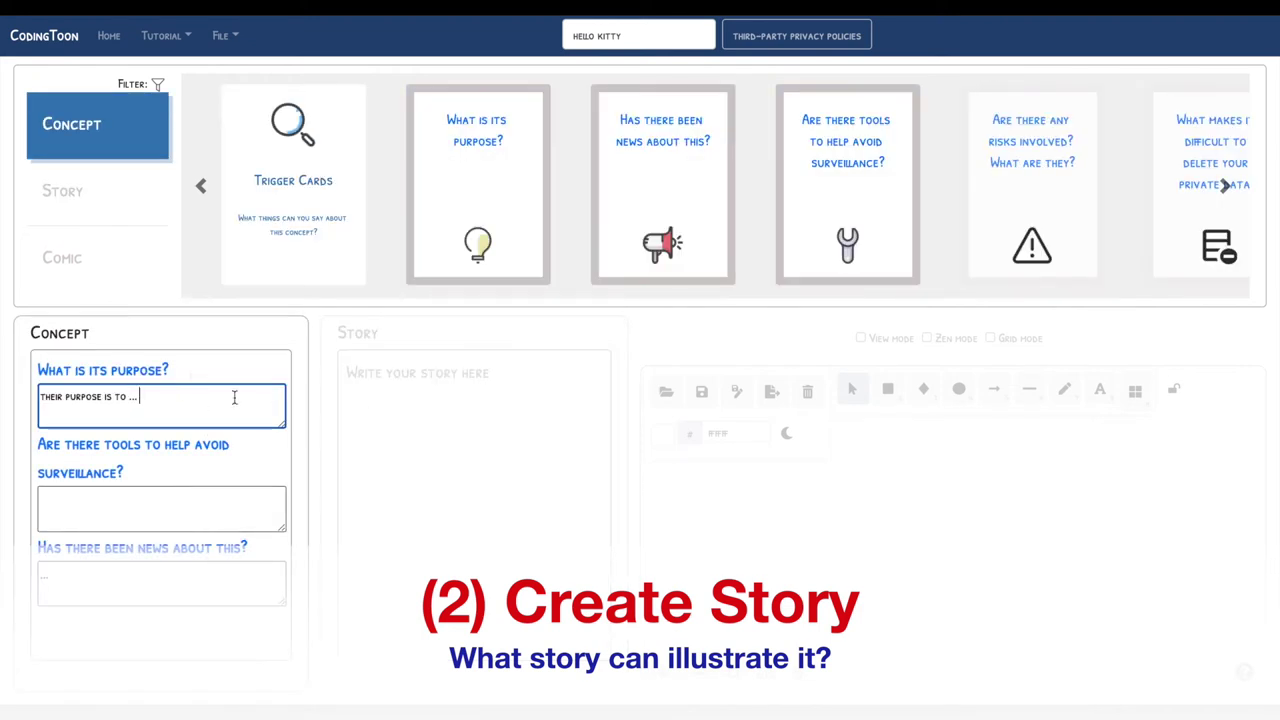
{"action": "left_click", "coordinate": [97, 202]}
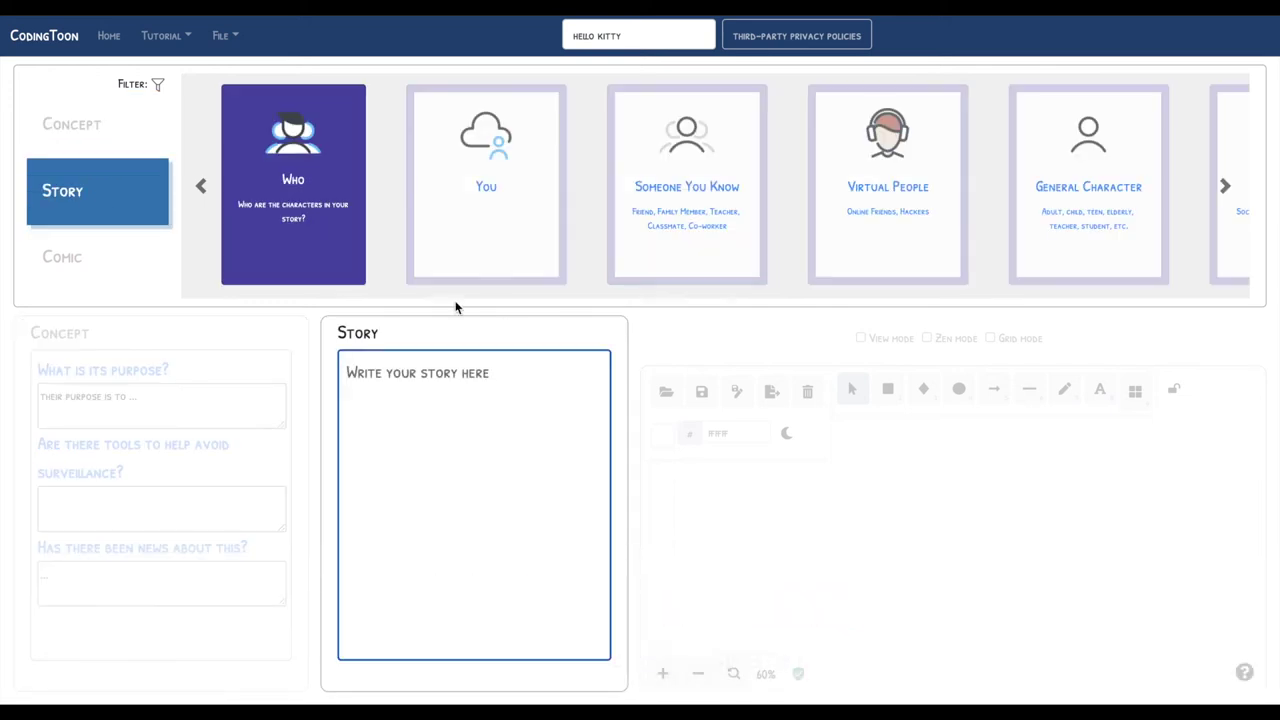
{"action": "scroll", "coordinate": [320, 203], "scroll_direction": "right", "scroll_amount": 3}
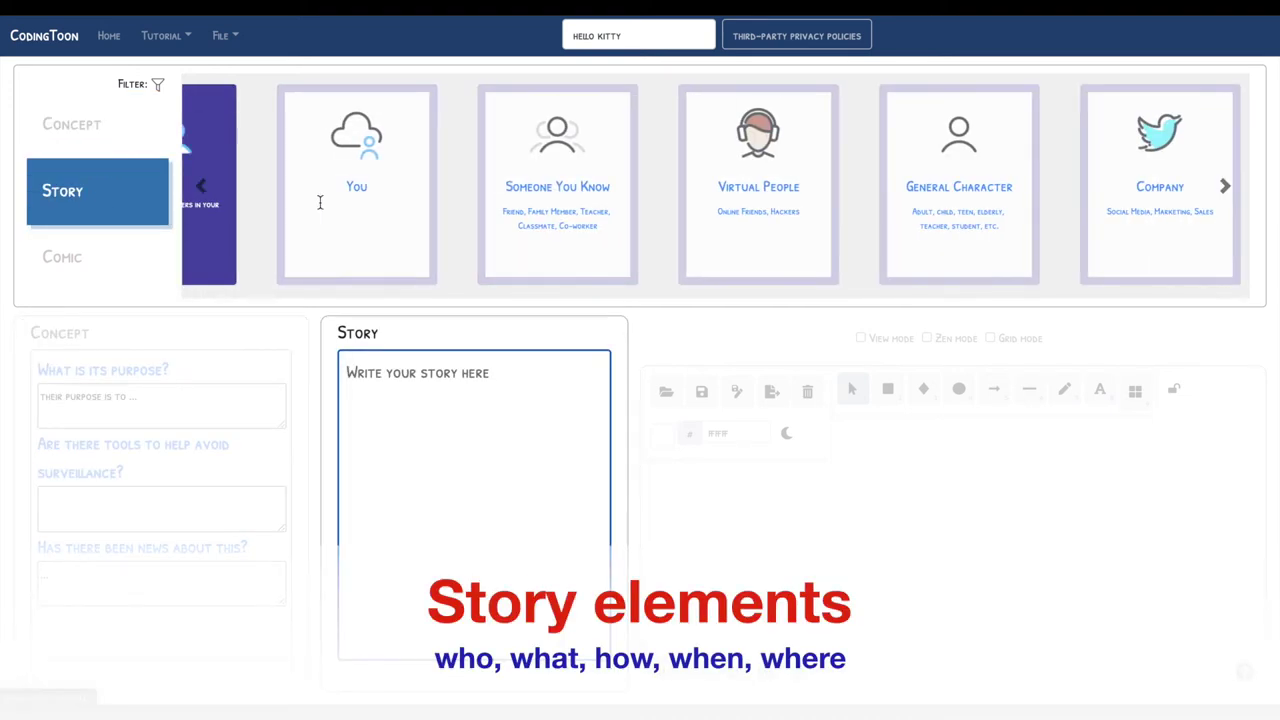
{"action": "scroll", "coordinate": [320, 203], "scroll_direction": "left", "scroll_amount": 3}
{"action": "scroll", "coordinate": [320, 203], "scroll_direction": "left", "scroll_amount": 1}
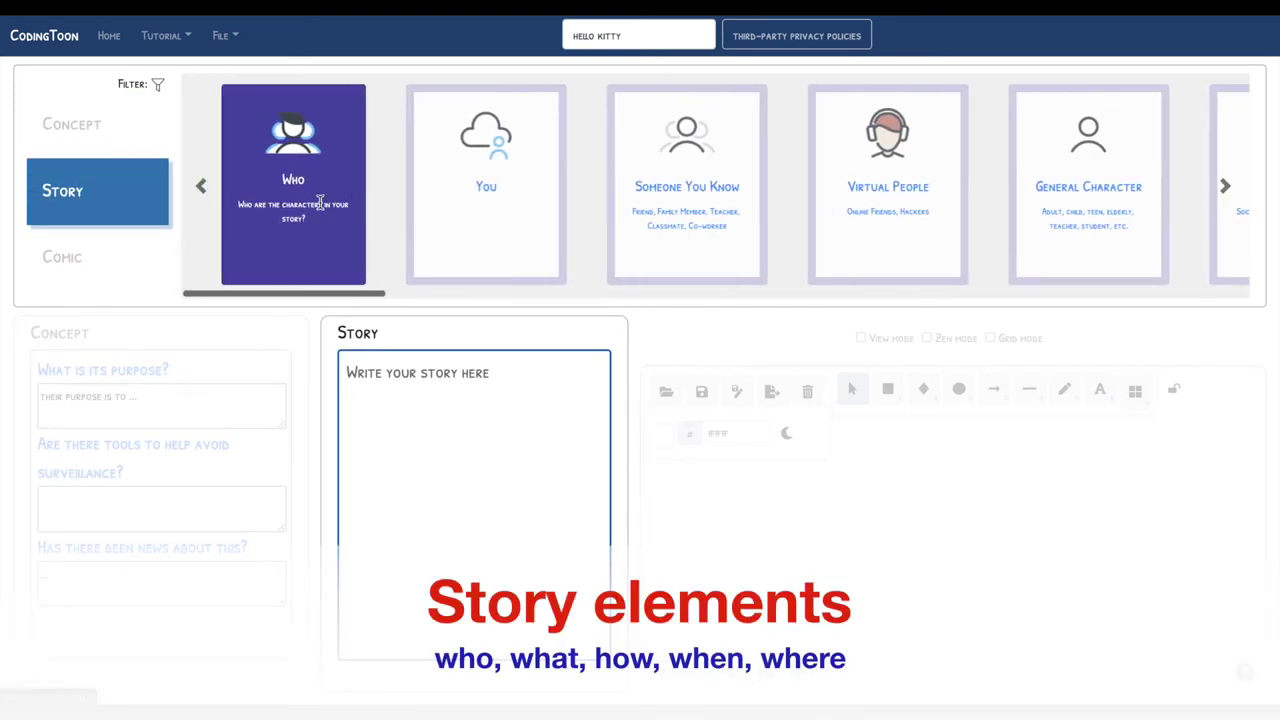
{"action": "scroll", "coordinate": [320, 203], "scroll_direction": "right", "scroll_amount": 3}
{"action": "scroll", "coordinate": [320, 205], "scroll_direction": "right", "scroll_amount": 5}
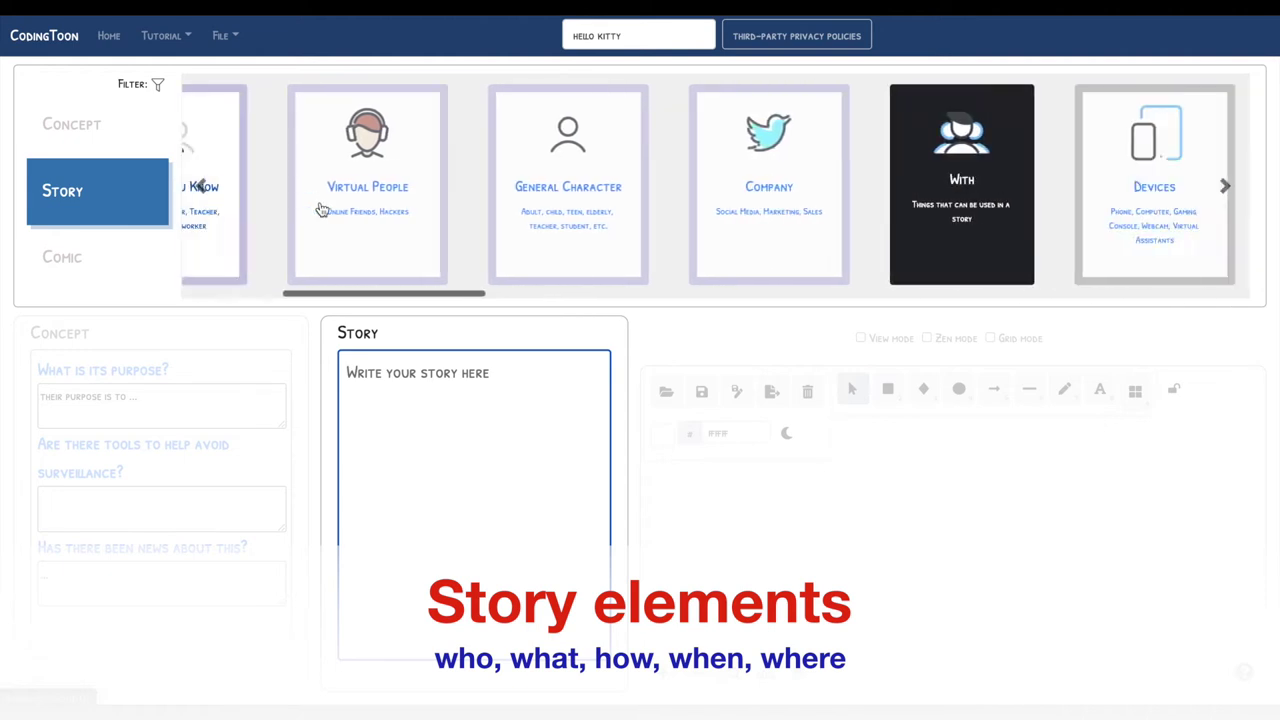
{"action": "scroll", "coordinate": [321, 207], "scroll_direction": "right", "scroll_amount": 5}
{"action": "scroll", "coordinate": [322, 209], "scroll_direction": "right", "scroll_amount": 4}
{"action": "scroll", "coordinate": [321, 209], "scroll_direction": "right", "scroll_amount": 5}
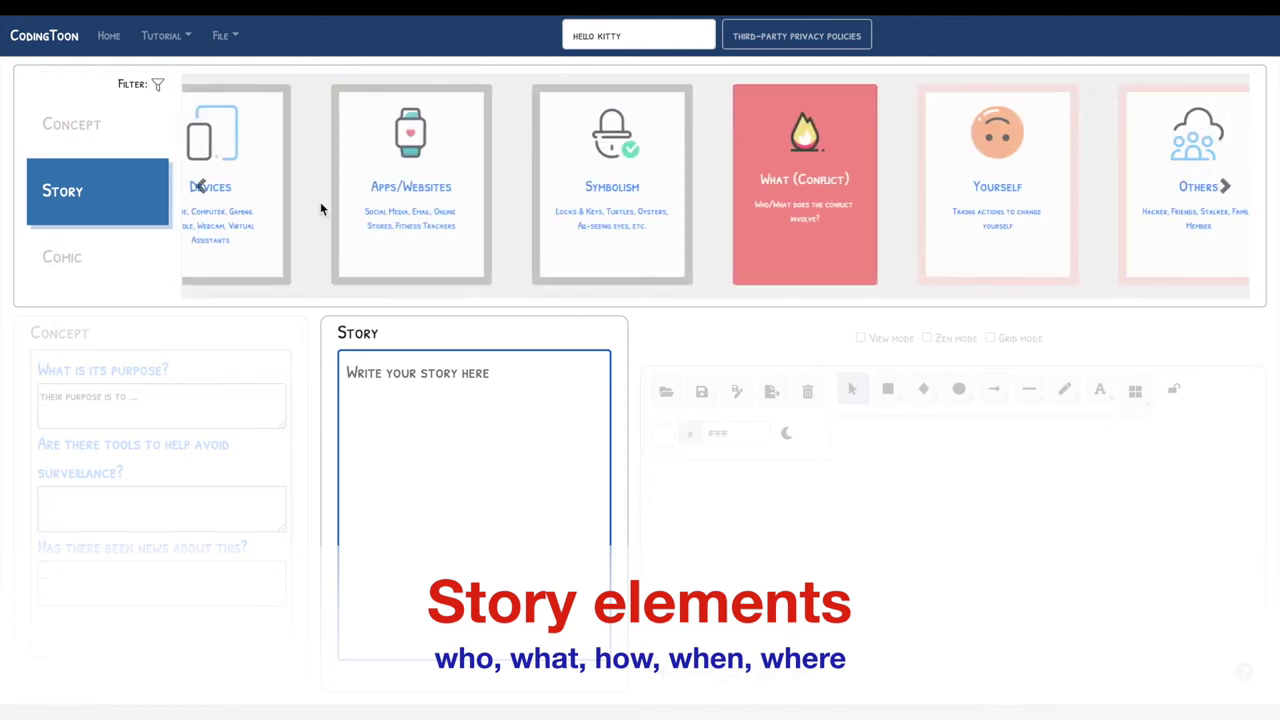
{"action": "scroll", "coordinate": [321, 209], "scroll_direction": "left", "scroll_amount": 2}
{"action": "scroll", "coordinate": [321, 209], "scroll_direction": "left", "scroll_amount": 3}
{"action": "scroll", "coordinate": [321, 209], "scroll_direction": "right", "scroll_amount": 5}
{"action": "scroll", "coordinate": [321, 207], "scroll_direction": "right", "scroll_amount": 5}
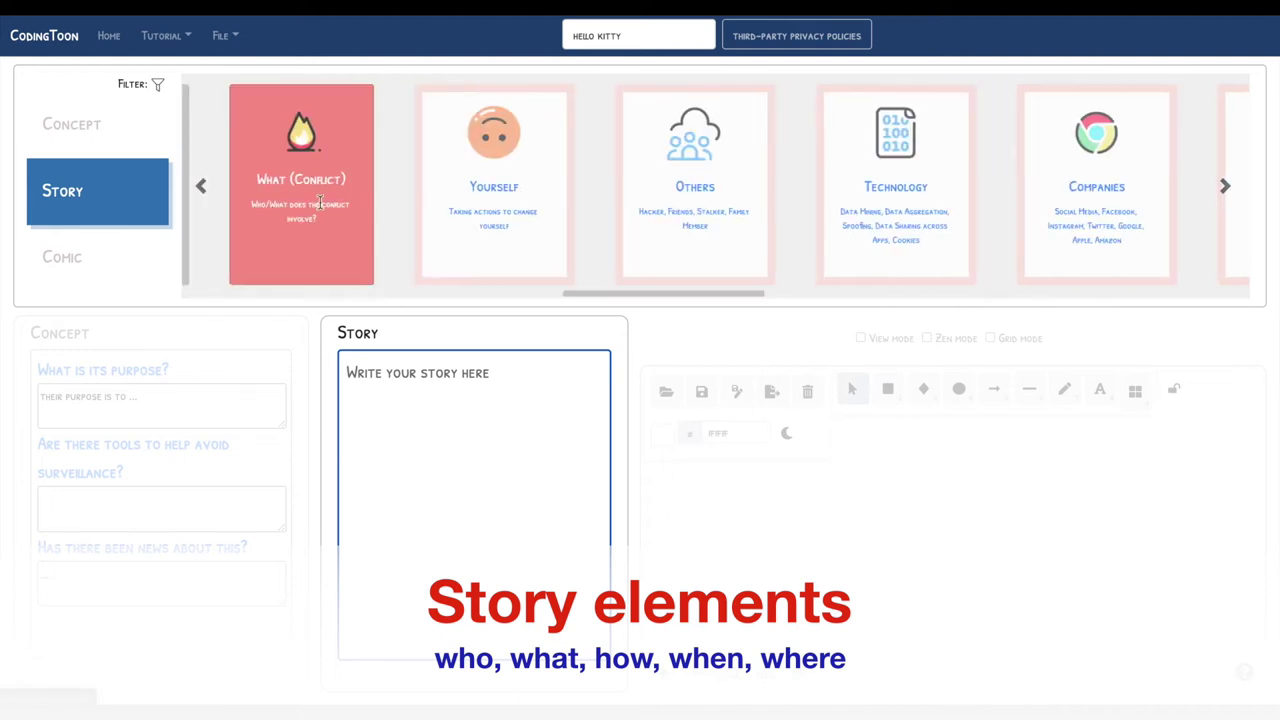
{"action": "scroll", "coordinate": [320, 203], "scroll_direction": "right", "scroll_amount": 5}
{"action": "scroll", "coordinate": [320, 203], "scroll_direction": "right", "scroll_amount": 5}
{"action": "scroll", "coordinate": [320, 203], "scroll_direction": "right", "scroll_amount": 5}
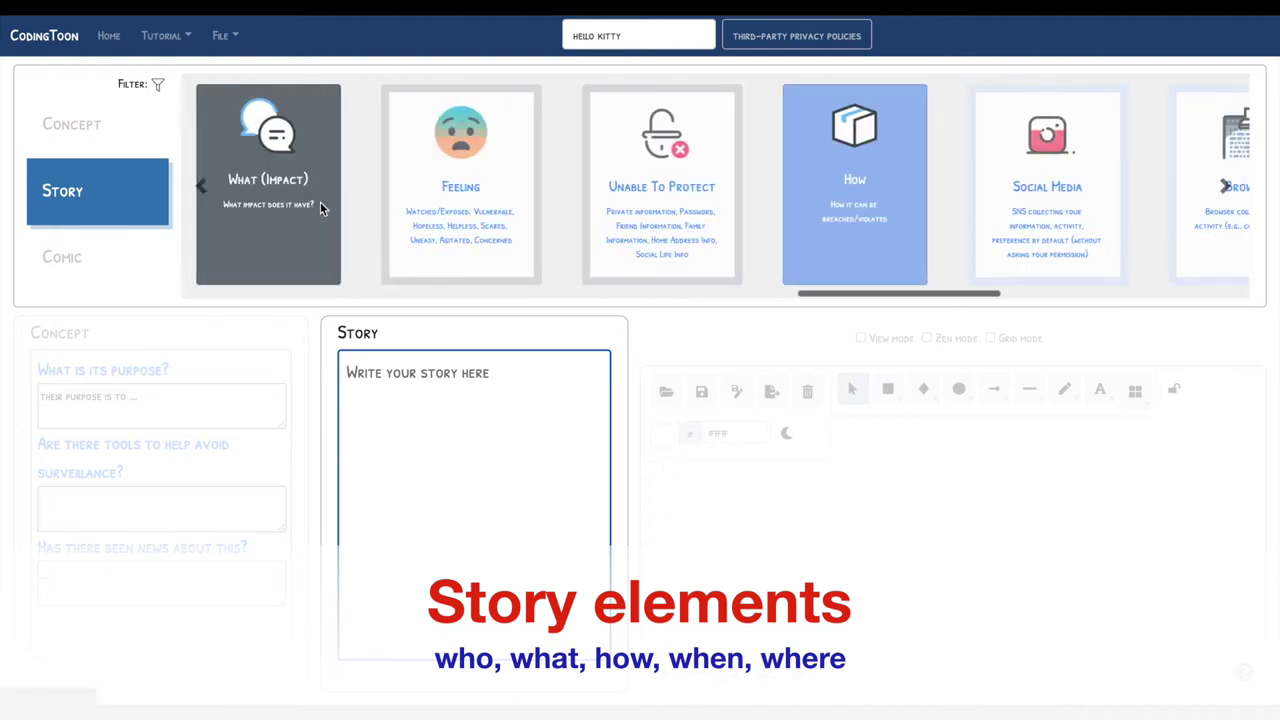
{"action": "scroll", "coordinate": [320, 201], "scroll_direction": "right", "scroll_amount": 5}
{"action": "scroll", "coordinate": [322, 209], "scroll_direction": "right", "scroll_amount": 2}
{"action": "scroll", "coordinate": [322, 209], "scroll_direction": "right", "scroll_amount": 3}
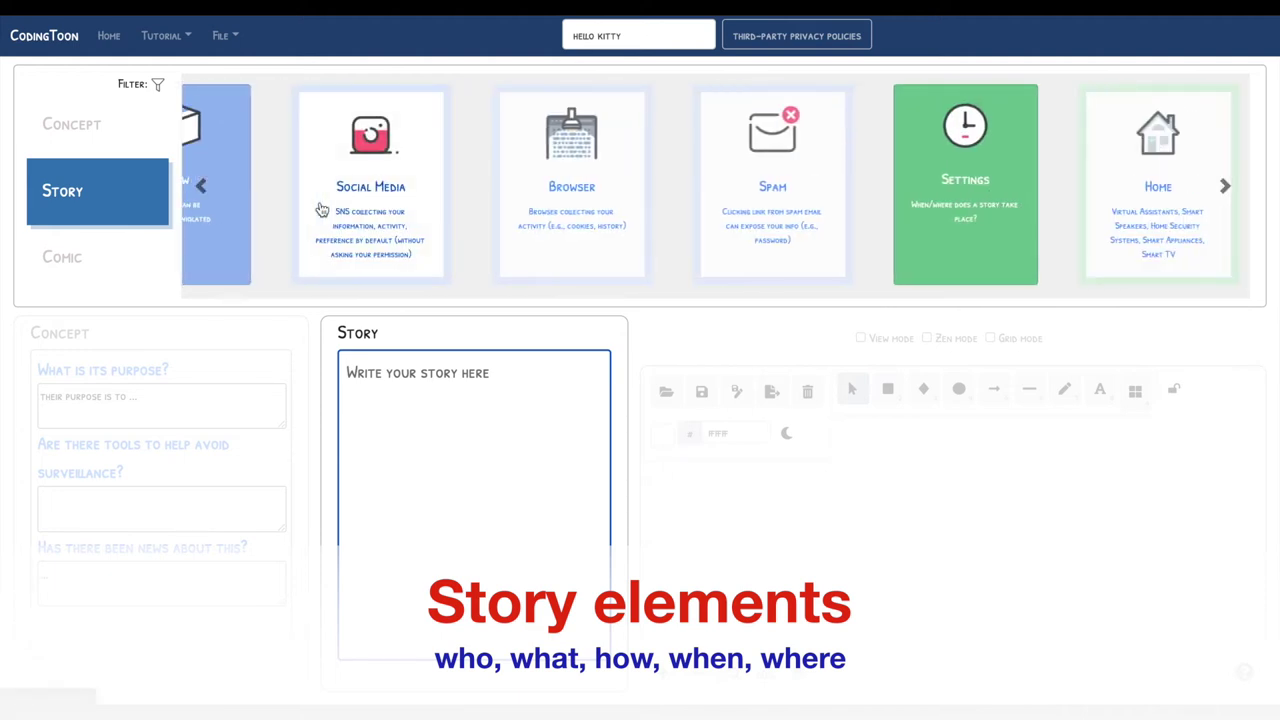
{"action": "scroll", "coordinate": [322, 209], "scroll_direction": "right", "scroll_amount": 5}
{"action": "scroll", "coordinate": [322, 209], "scroll_direction": "right", "scroll_amount": 1}
{"action": "scroll", "coordinate": [321, 209], "scroll_direction": "right", "scroll_amount": 3}
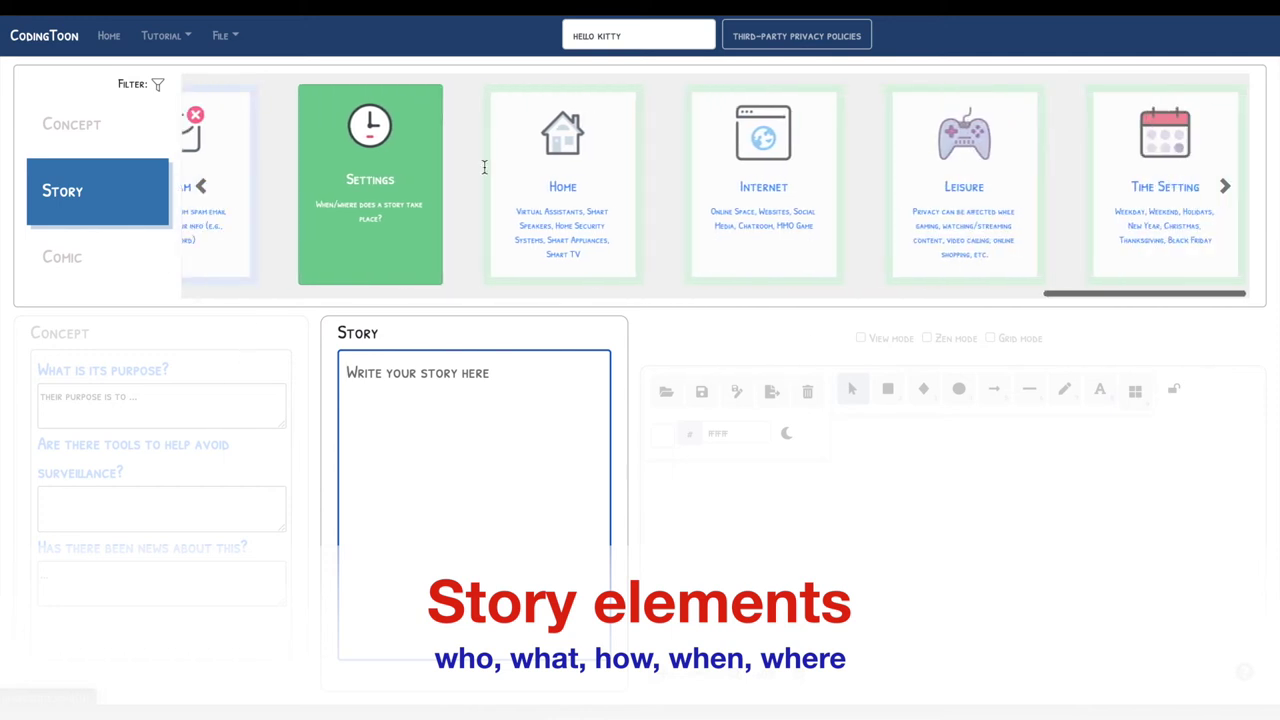
{"action": "left_click", "coordinate": [575, 211]}
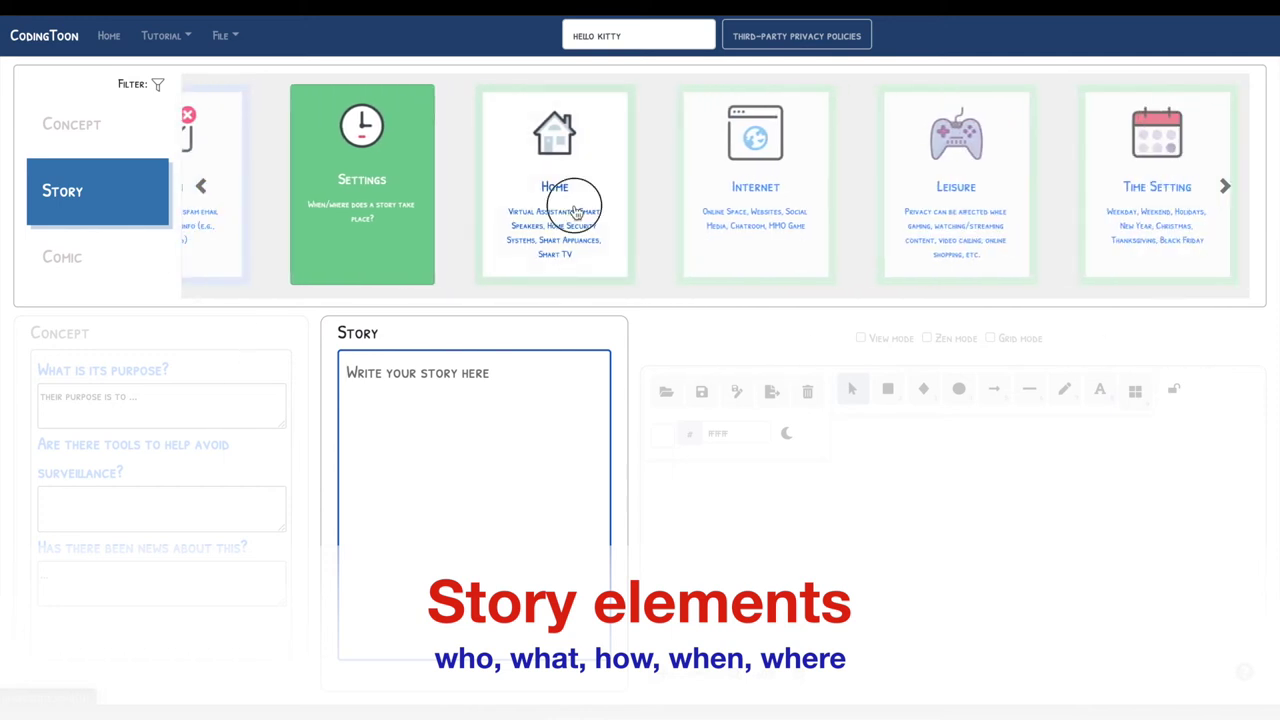
{"action": "left_click", "coordinate": [1110, 168]}
Choose Company and Virtual People as the story's characters.
{"action": "scroll", "coordinate": [716, 197], "scroll_direction": "left", "scroll_amount": 1}
{"action": "scroll", "coordinate": [715, 198], "scroll_direction": "left", "scroll_amount": 10}
{"action": "scroll", "coordinate": [694, 197], "scroll_direction": "left", "scroll_amount": 5}
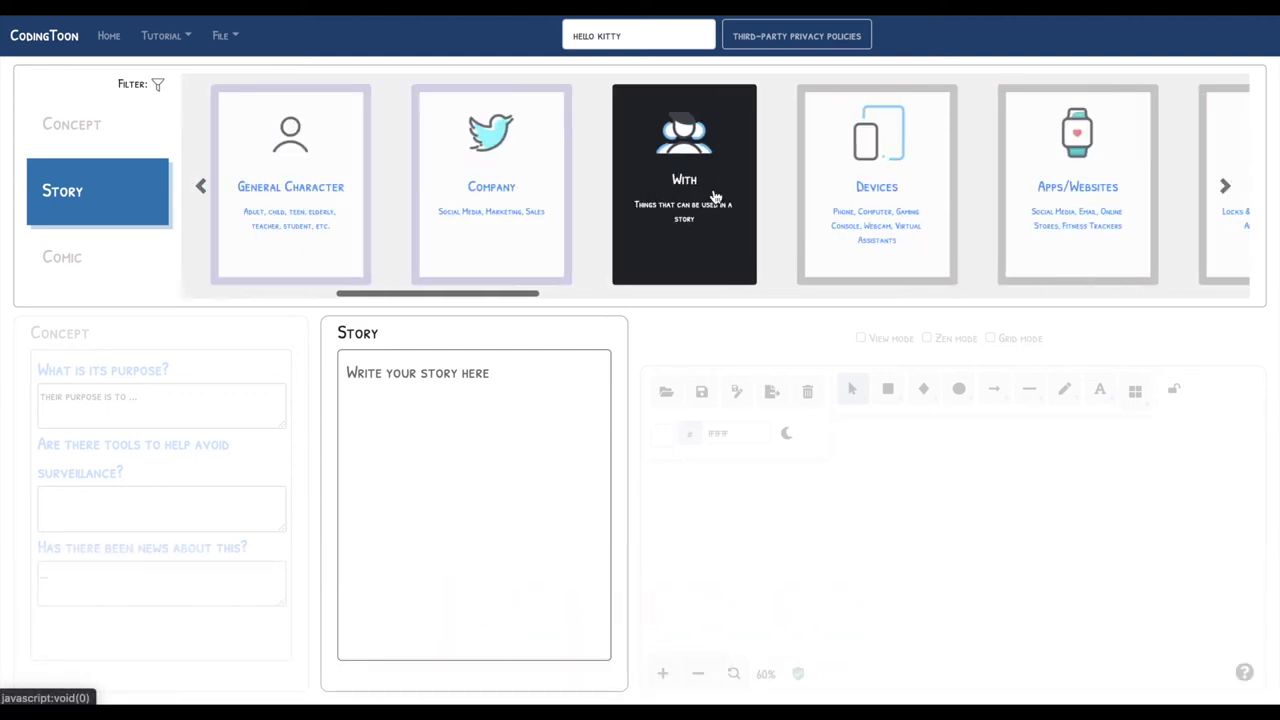
{"action": "scroll", "coordinate": [640, 205], "scroll_direction": "left", "scroll_amount": 1}
{"action": "left_click", "coordinate": [535, 199]}
{"action": "scroll", "coordinate": [535, 199], "scroll_direction": "left", "scroll_amount": 1}
{"action": "scroll", "coordinate": [535, 199], "scroll_direction": "left", "scroll_amount": 2}
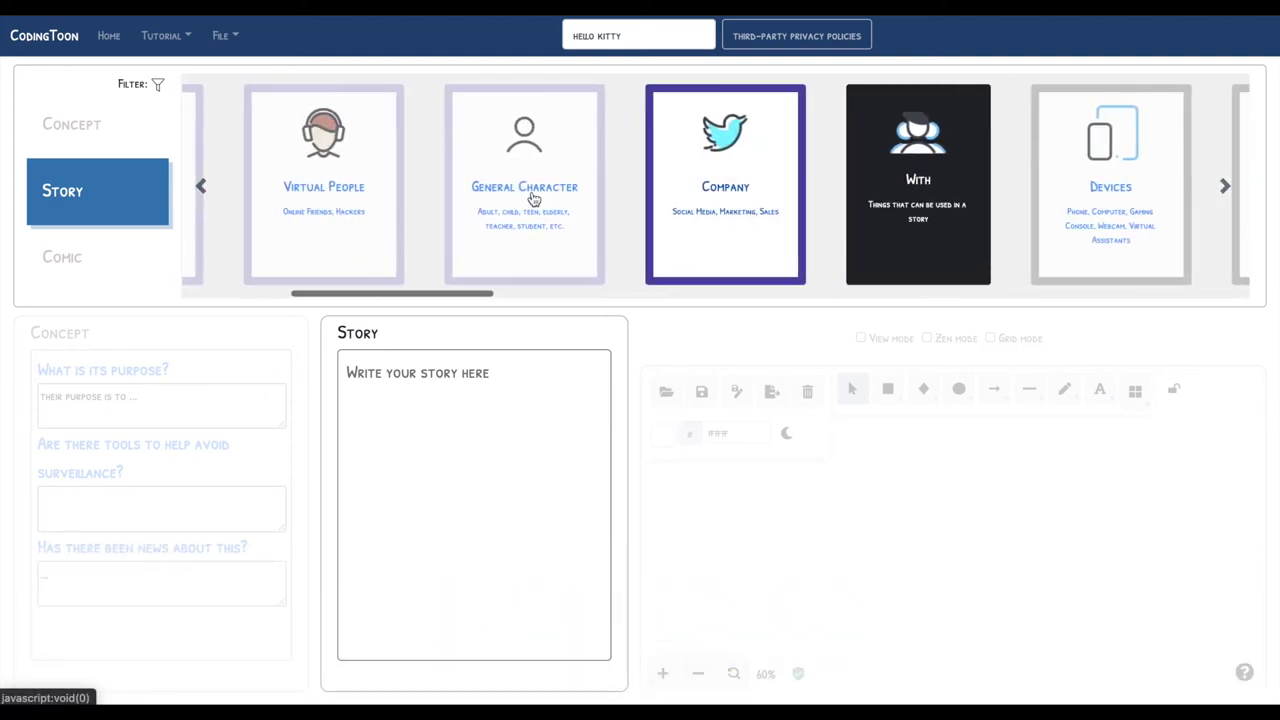
{"action": "scroll", "coordinate": [535, 199], "scroll_direction": "left", "scroll_amount": 3}
{"action": "left_click", "coordinate": [533, 199]}
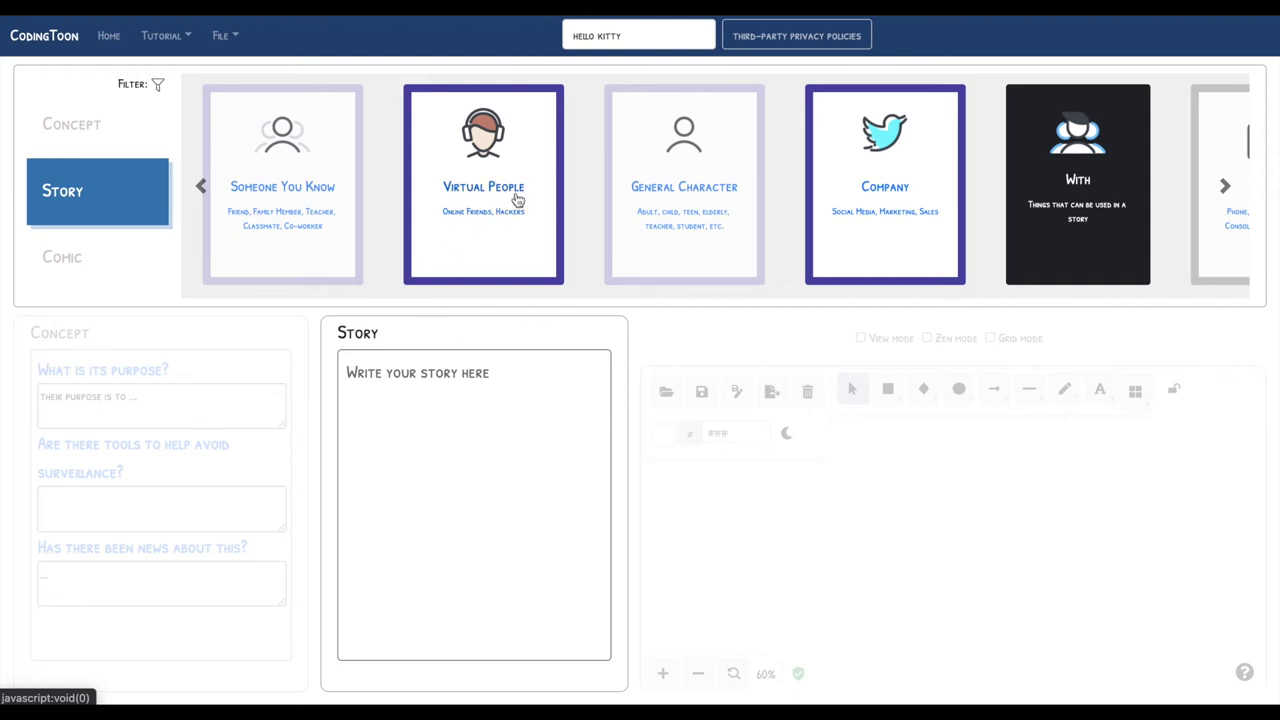
{"action": "left_click", "coordinate": [474, 387]}
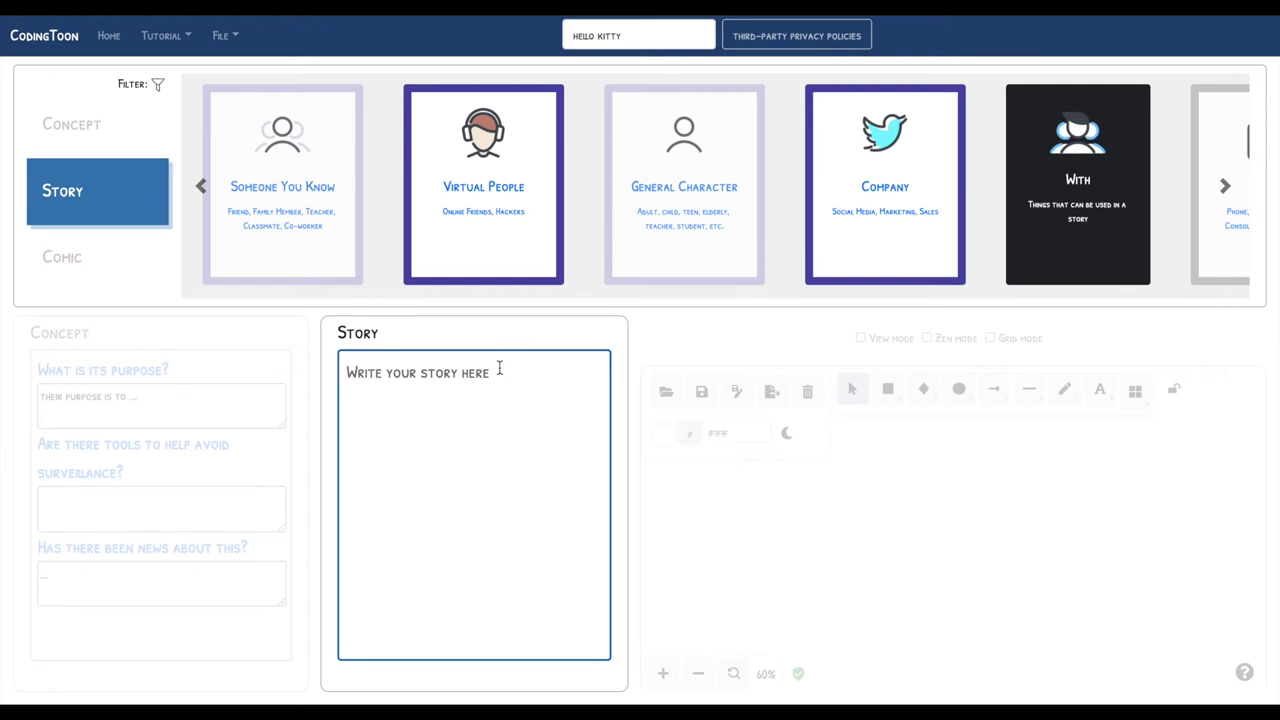
Write the story: a hacker hacks John's Facebook account and steals his data via third-party plugins.
{"action": "type", "text": "a hac"}
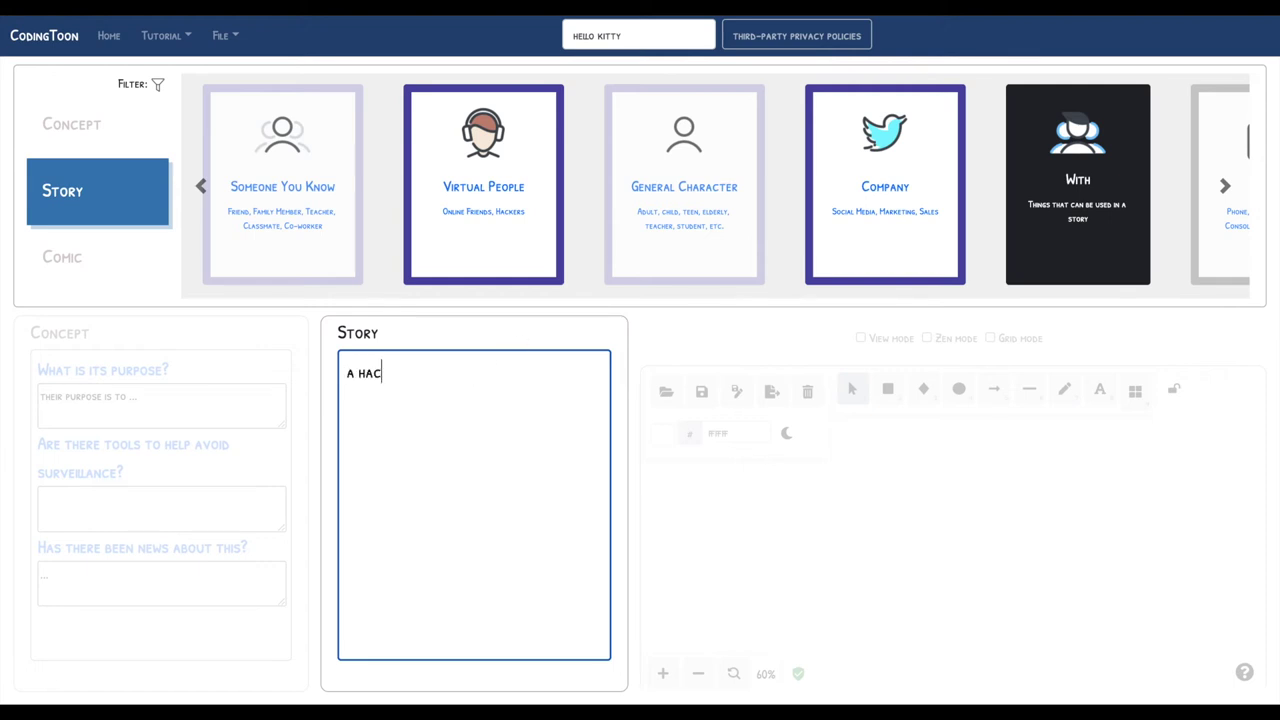
{"action": "type", "text": "ker hacks john's"}
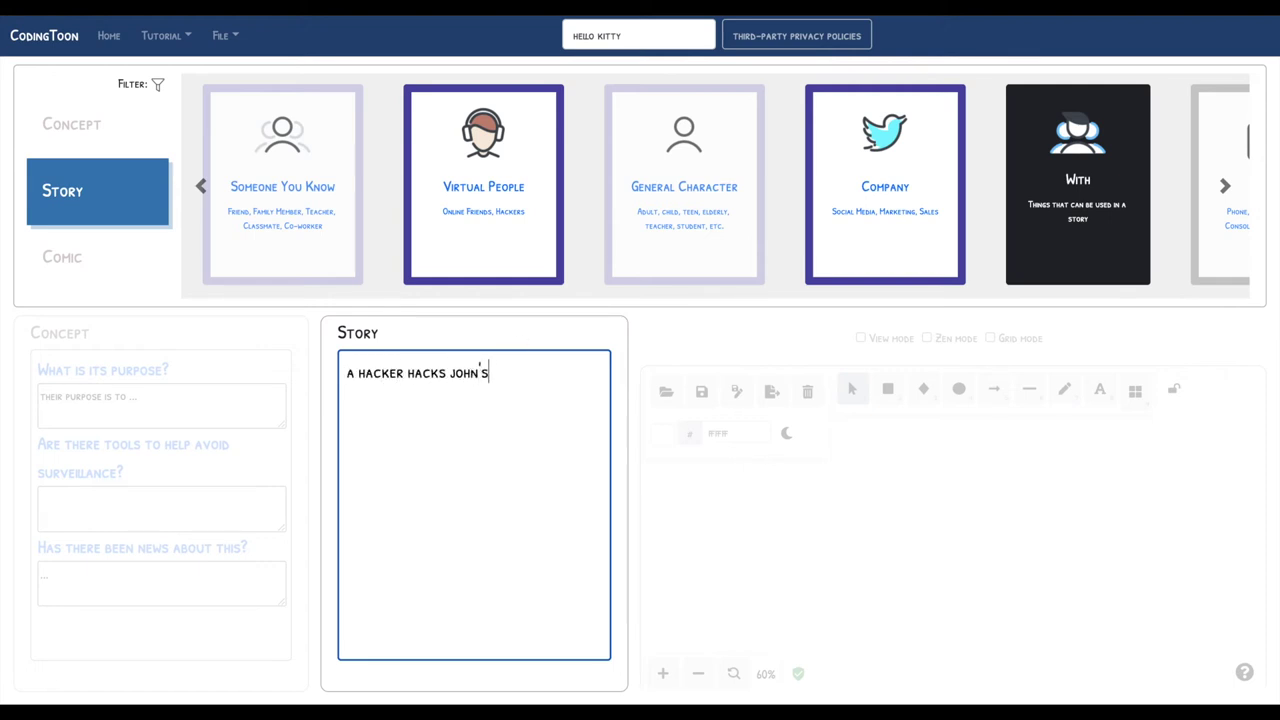
{"action": "type", "text": " facebookk ac"}
{"action": "key", "text": "BackSpace"}
{"action": "key", "text": "BackSpace"}
{"action": "key", "text": "BackSpace"}
{"action": "type", "text": "count and "}
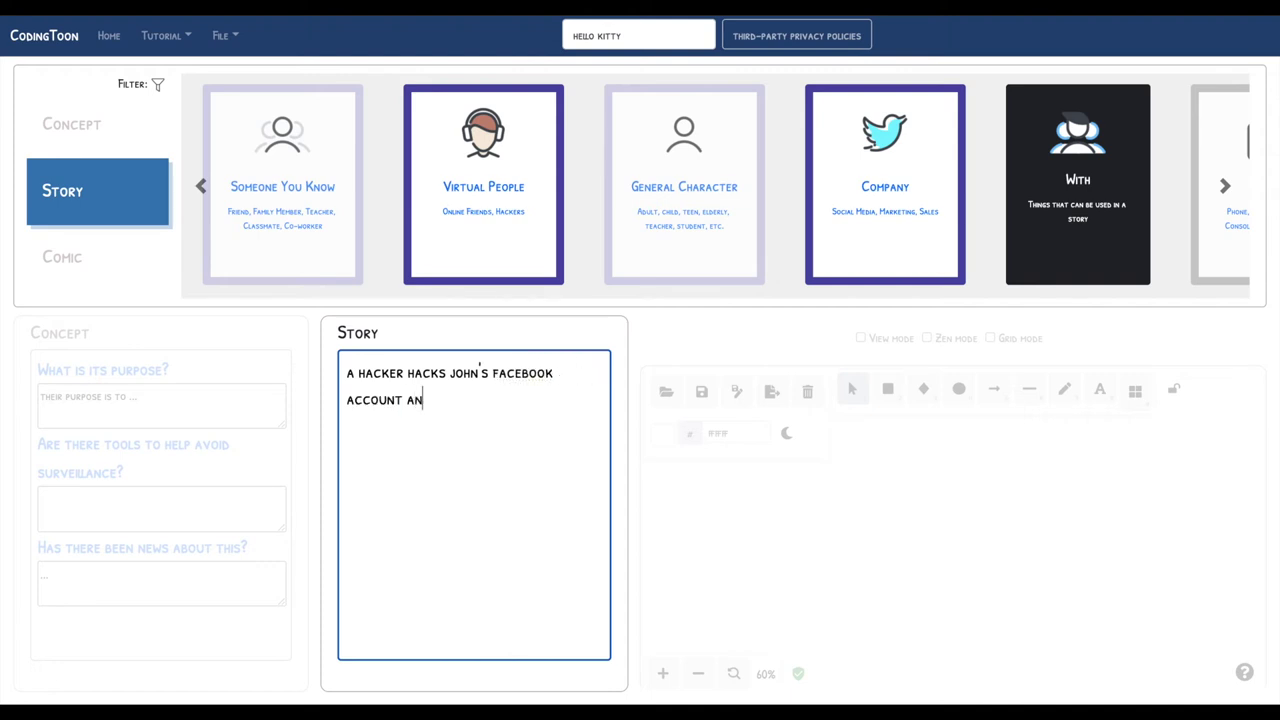
{"action": "type", "text": "steals "}
{"action": "type", "text": "his"}
{"action": "type", "text": " data through third"}
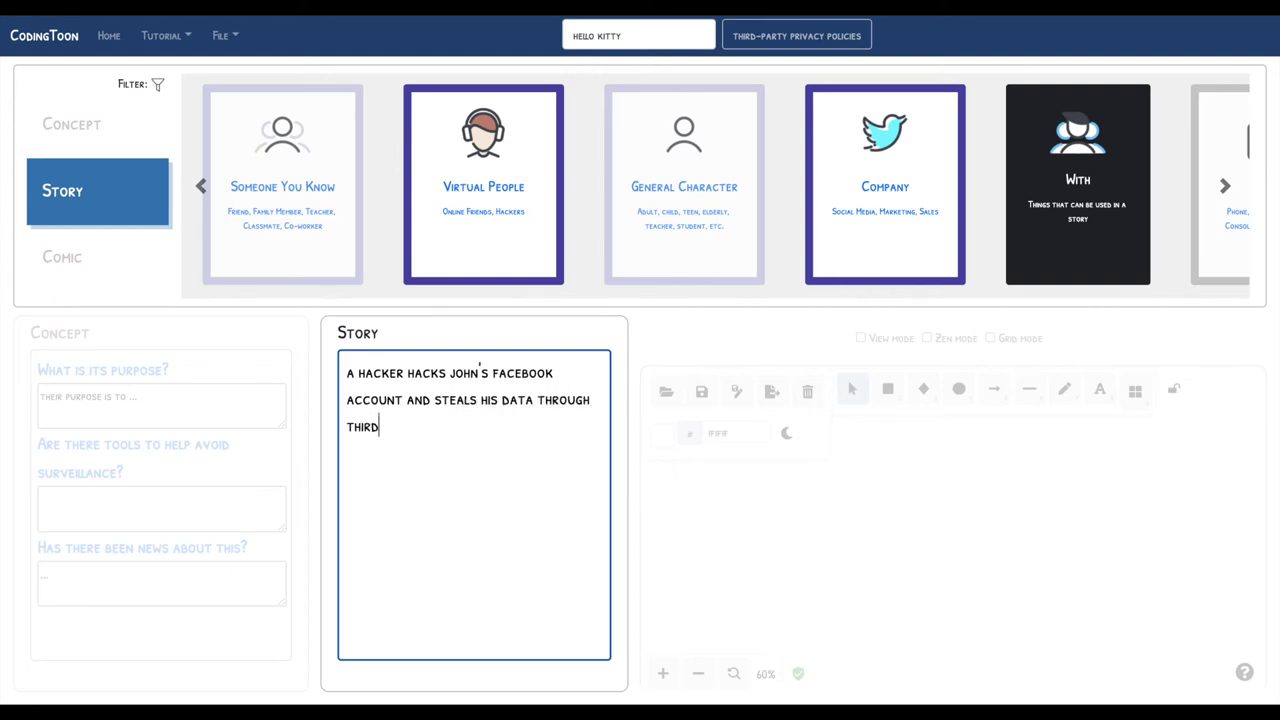
{"action": "type", "text": " party plugin"}
{"action": "type", "text": "s for facebook..."}
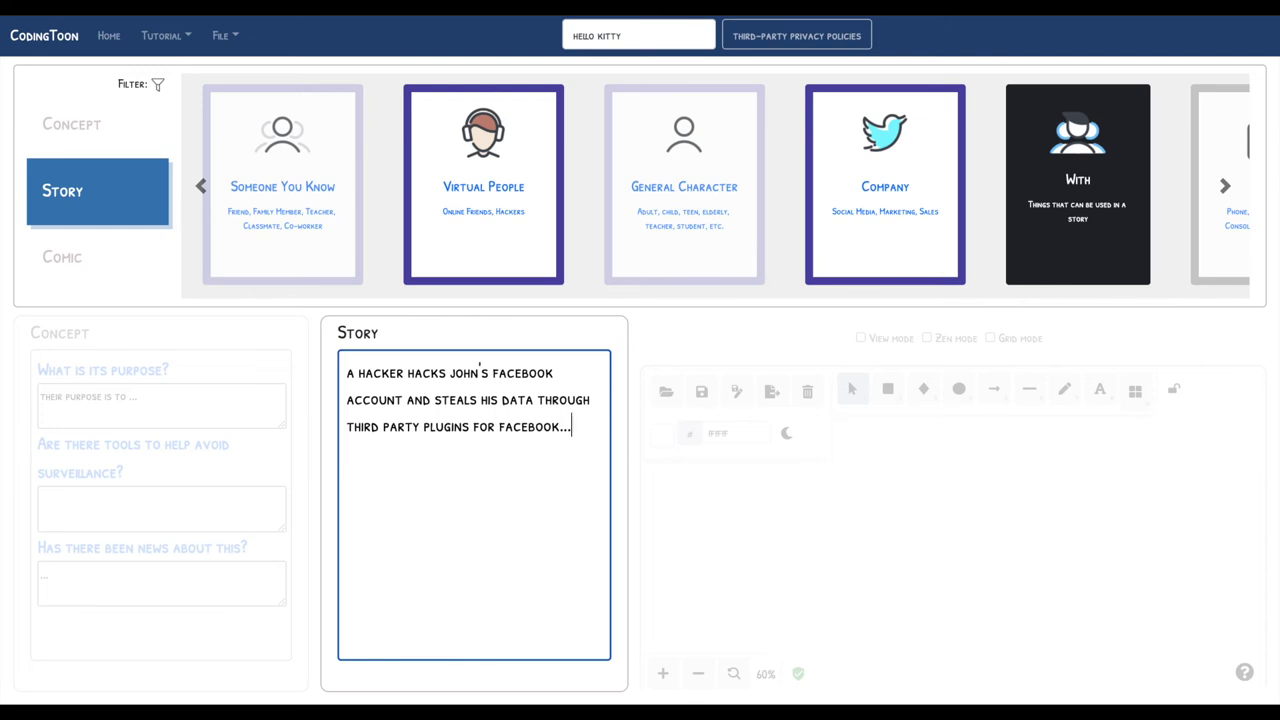
Place the Leaving Footprint stick figure on the comic canvas and pan it left.
{"action": "left_click", "coordinate": [131, 258]}
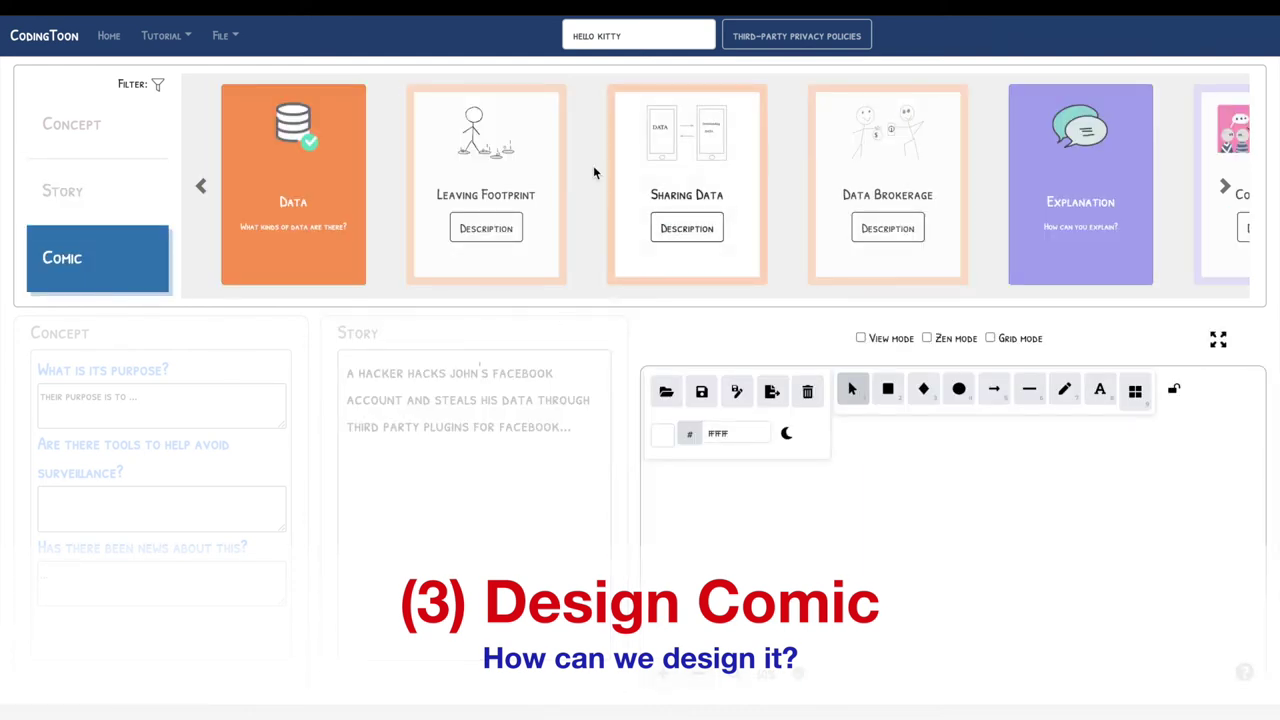
{"action": "left_click", "coordinate": [563, 160]}
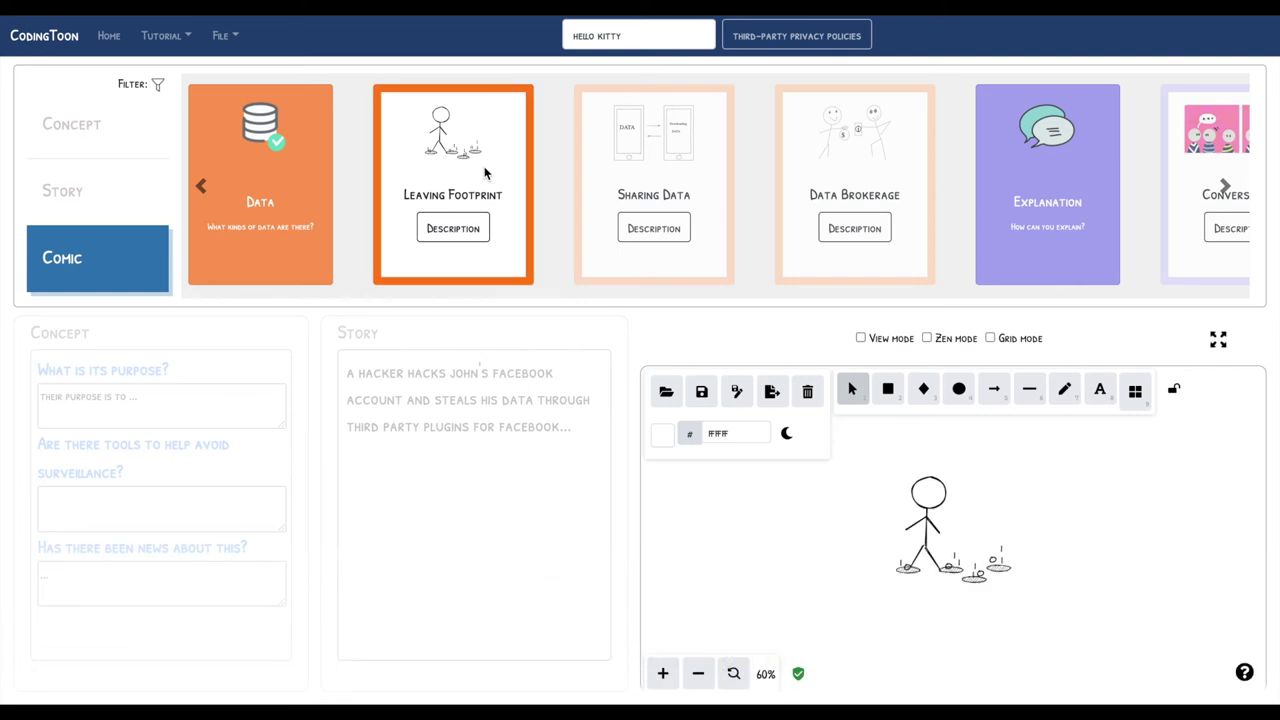
{"action": "scroll", "coordinate": [484, 168], "scroll_direction": "right", "scroll_amount": 2}
{"action": "scroll", "coordinate": [484, 168], "scroll_direction": "right", "scroll_amount": 2}
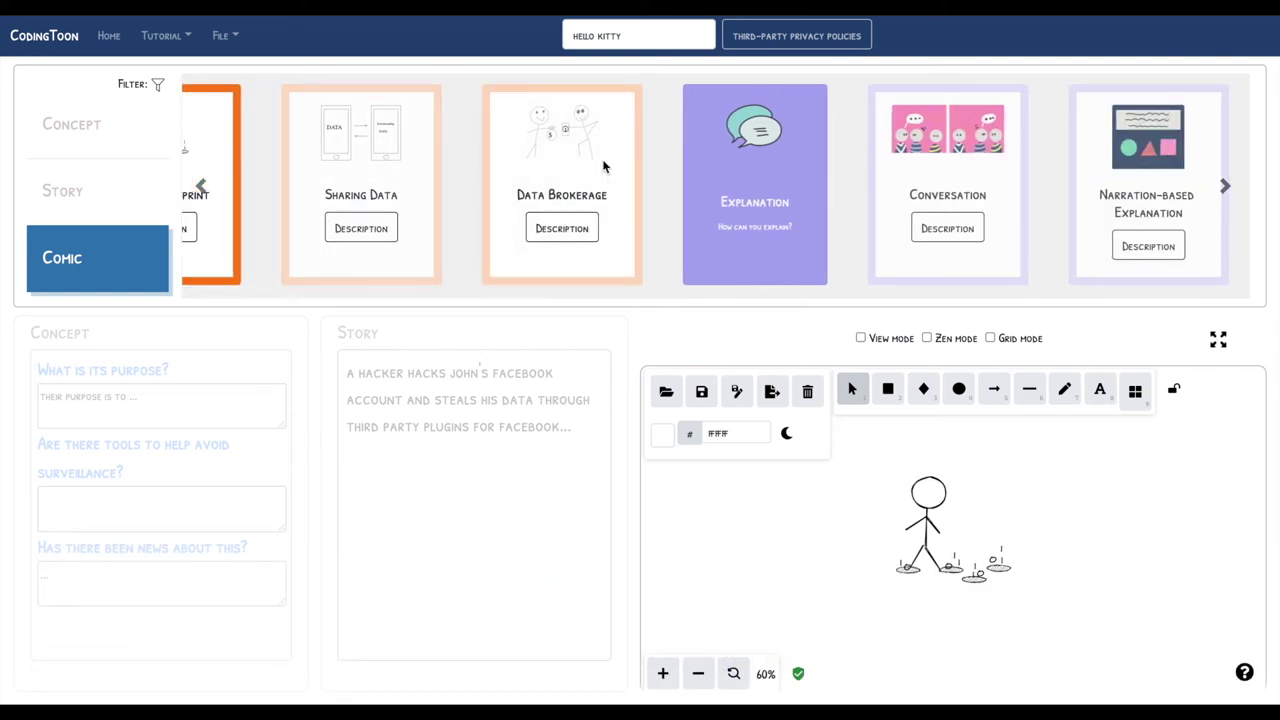
{"action": "scroll", "coordinate": [606, 166], "scroll_direction": "left", "scroll_amount": 1}
{"action": "left_click", "coordinate": [1001, 560]}
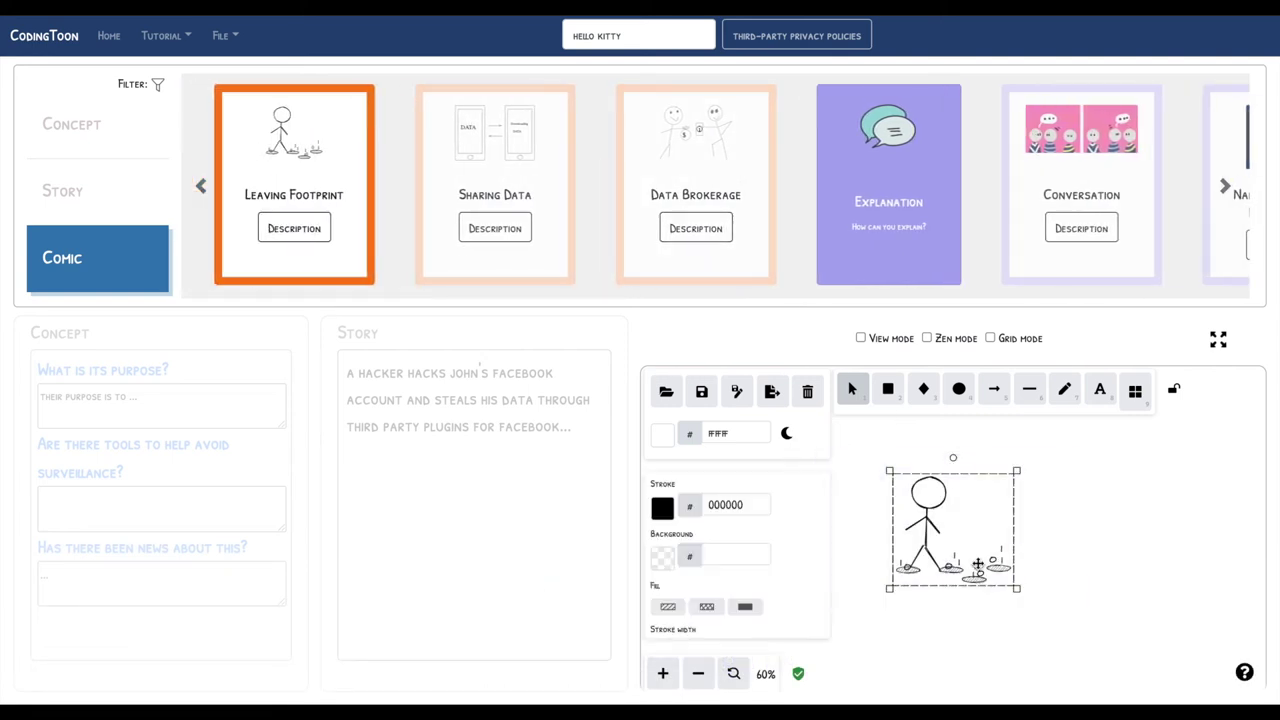
{"action": "left_click", "coordinate": [1094, 514]}
{"action": "scroll", "coordinate": [843, 263], "scroll_direction": "right", "scroll_amount": 3}
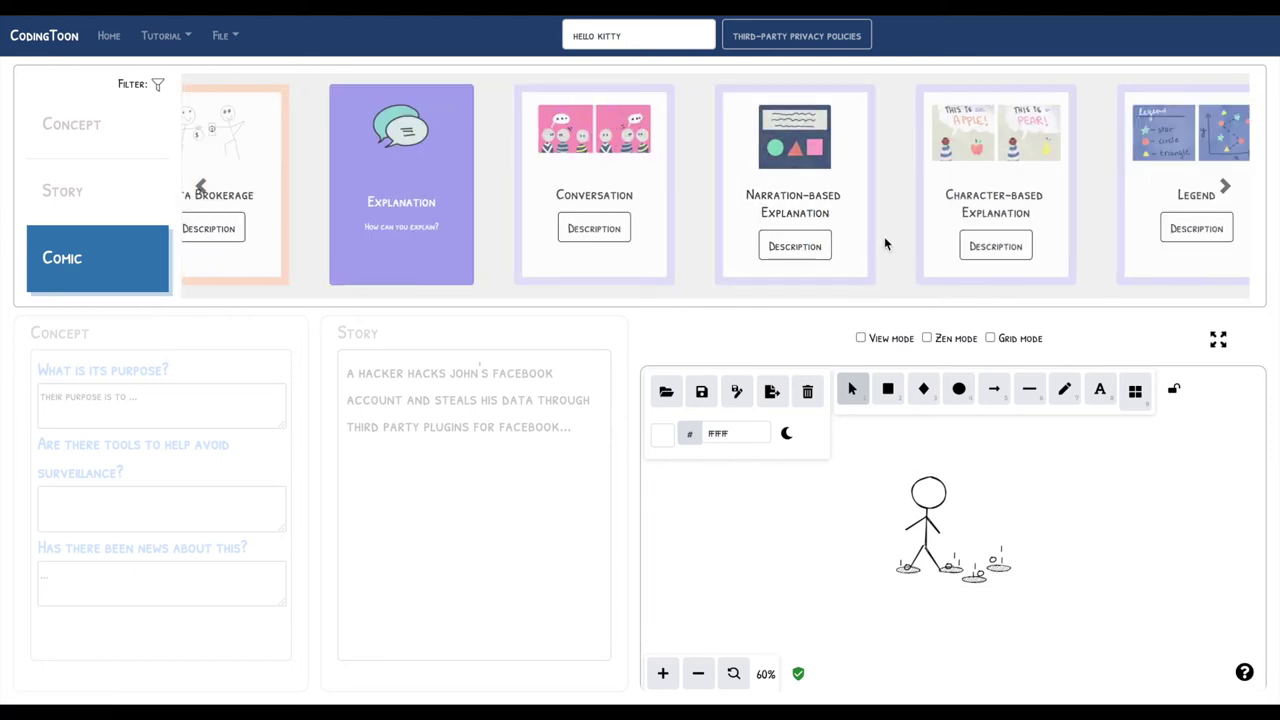
{"action": "left_click_drag", "start_coordinate": [1051, 502], "coordinate": [873, 532]}
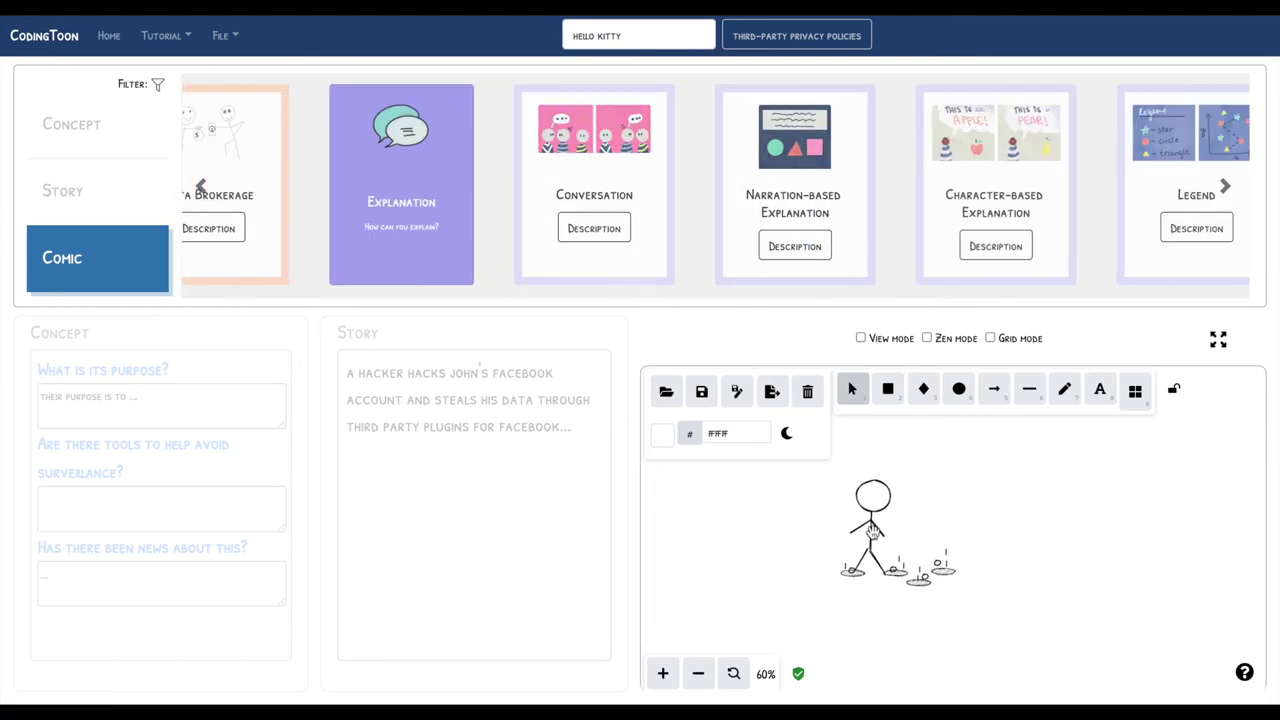
Insert the two-panel Conversation comic beside the stick figure and expand the canvas.
{"action": "left_click", "coordinate": [646, 177]}
{"action": "left_click", "coordinate": [927, 525]}
{"action": "left_click_drag", "start_coordinate": [927, 525], "coordinate": [1000, 547]}
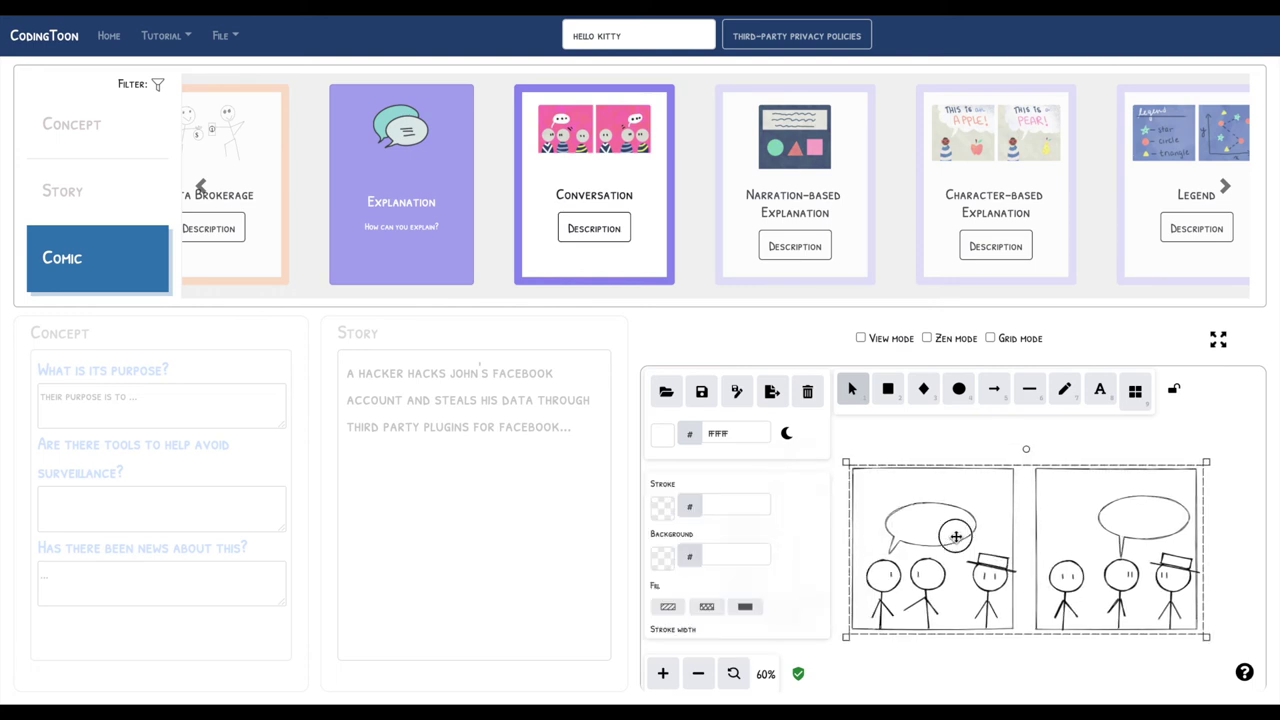
{"action": "left_click", "coordinate": [990, 441]}
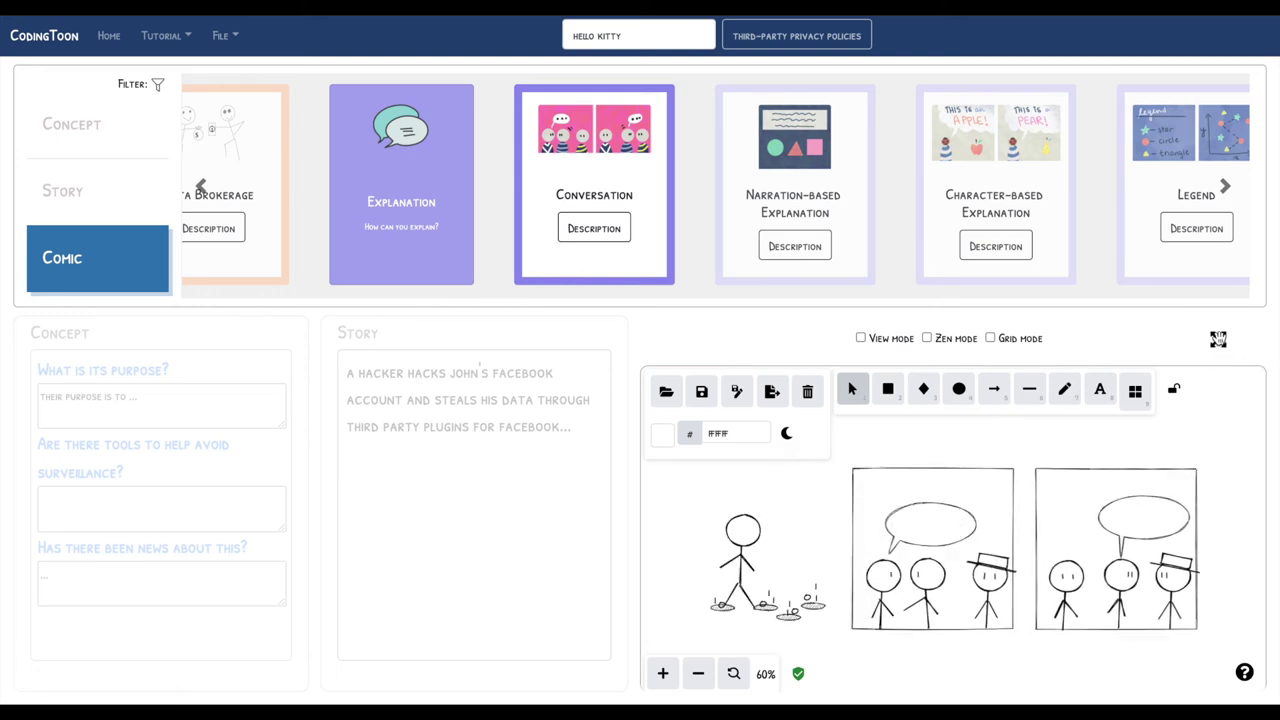
{"action": "left_click", "coordinate": [1218, 341]}
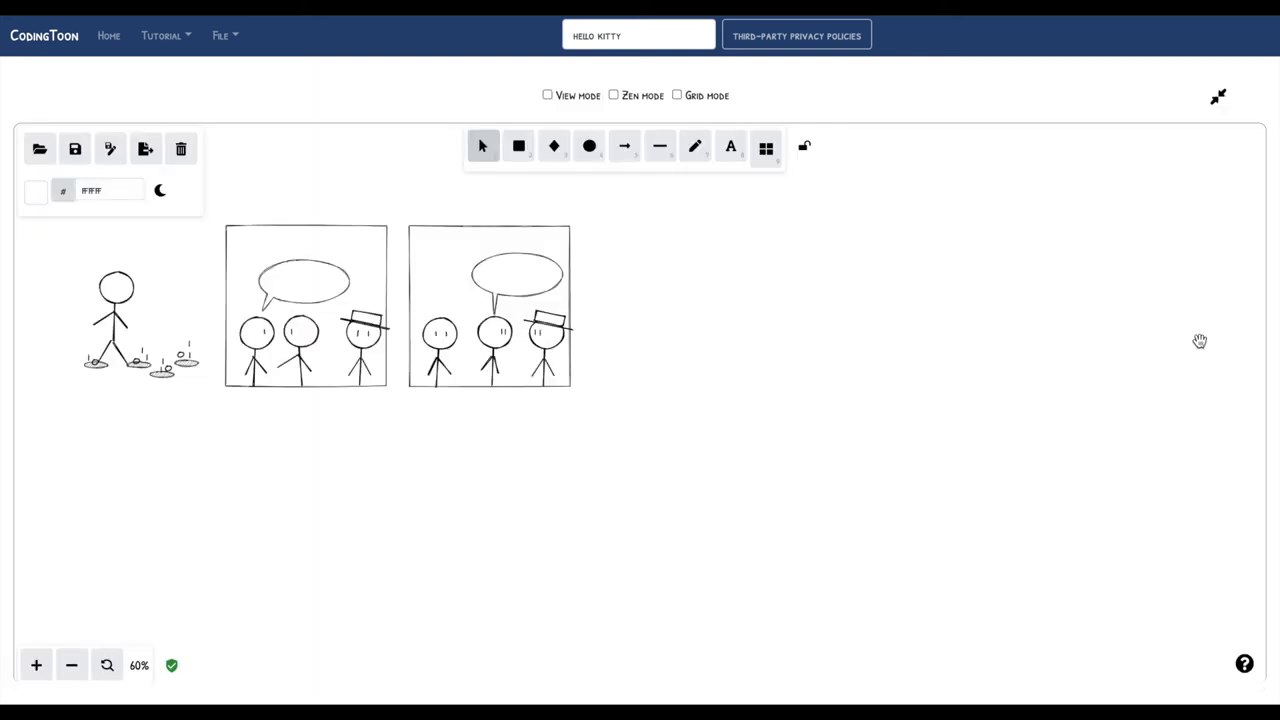
{"action": "left_click", "coordinate": [766, 150]}
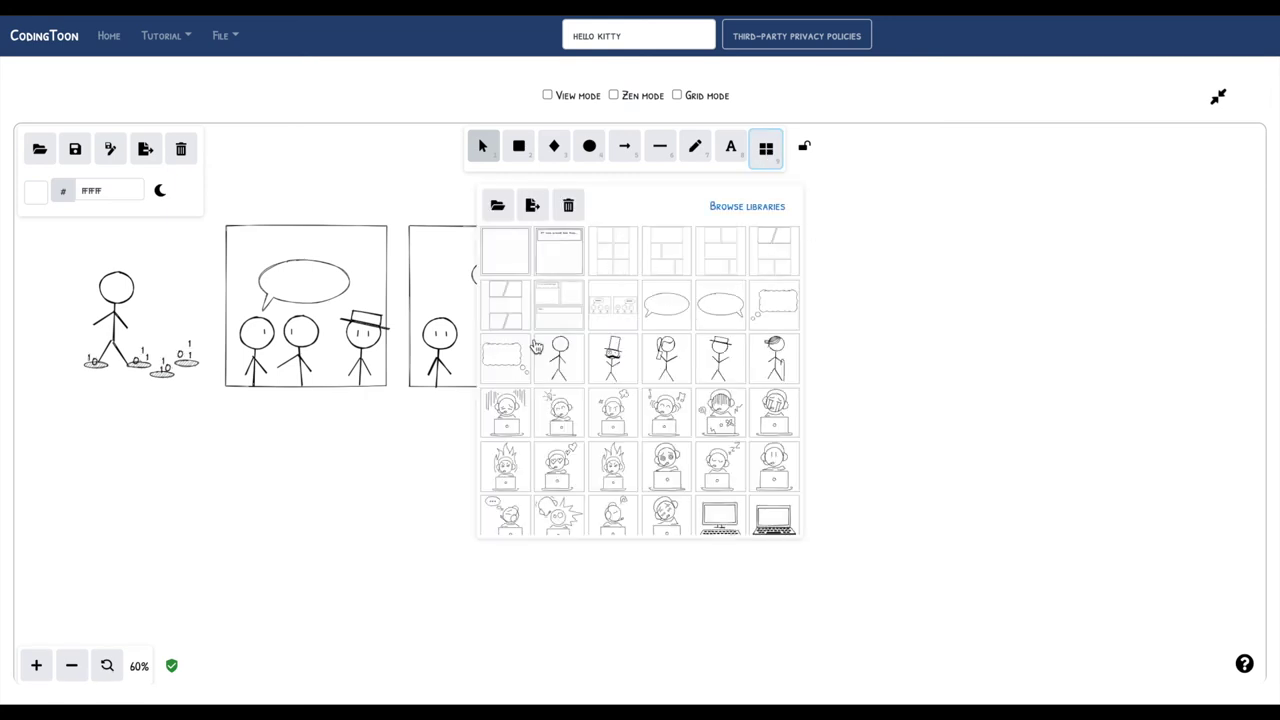
{"action": "left_click", "coordinate": [766, 150]}
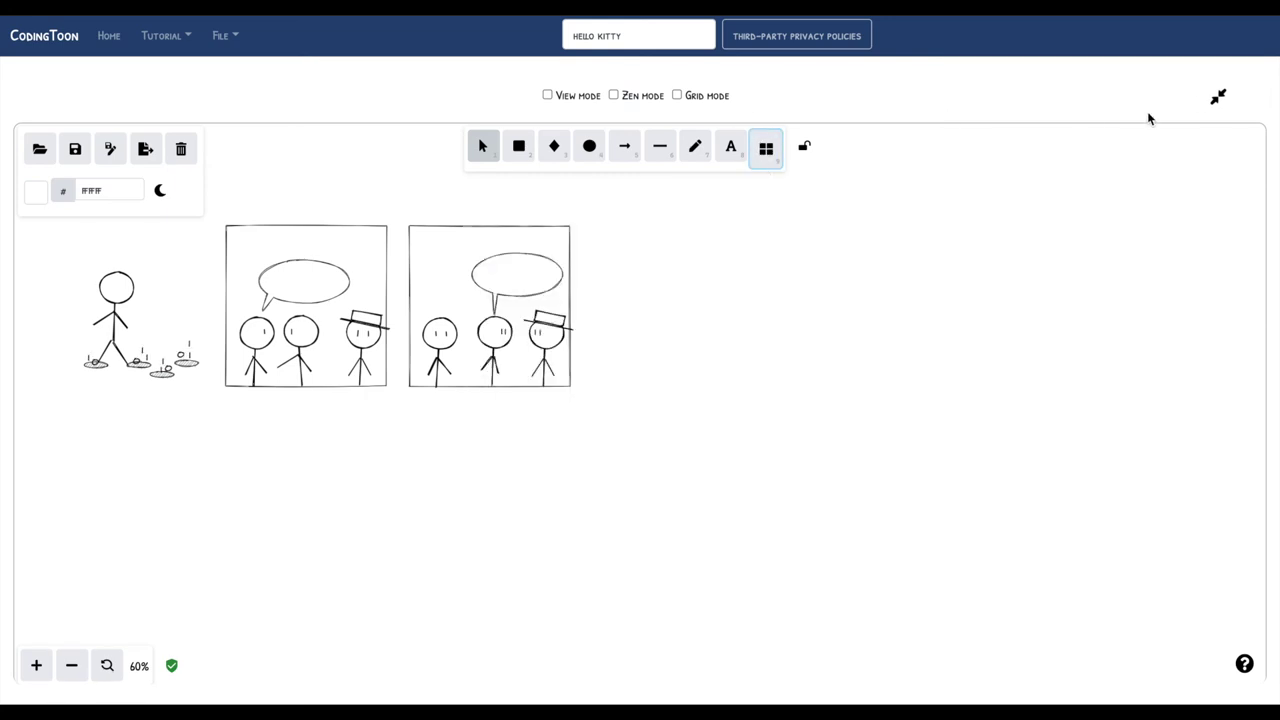
{"action": "left_click", "coordinate": [1222, 98]}
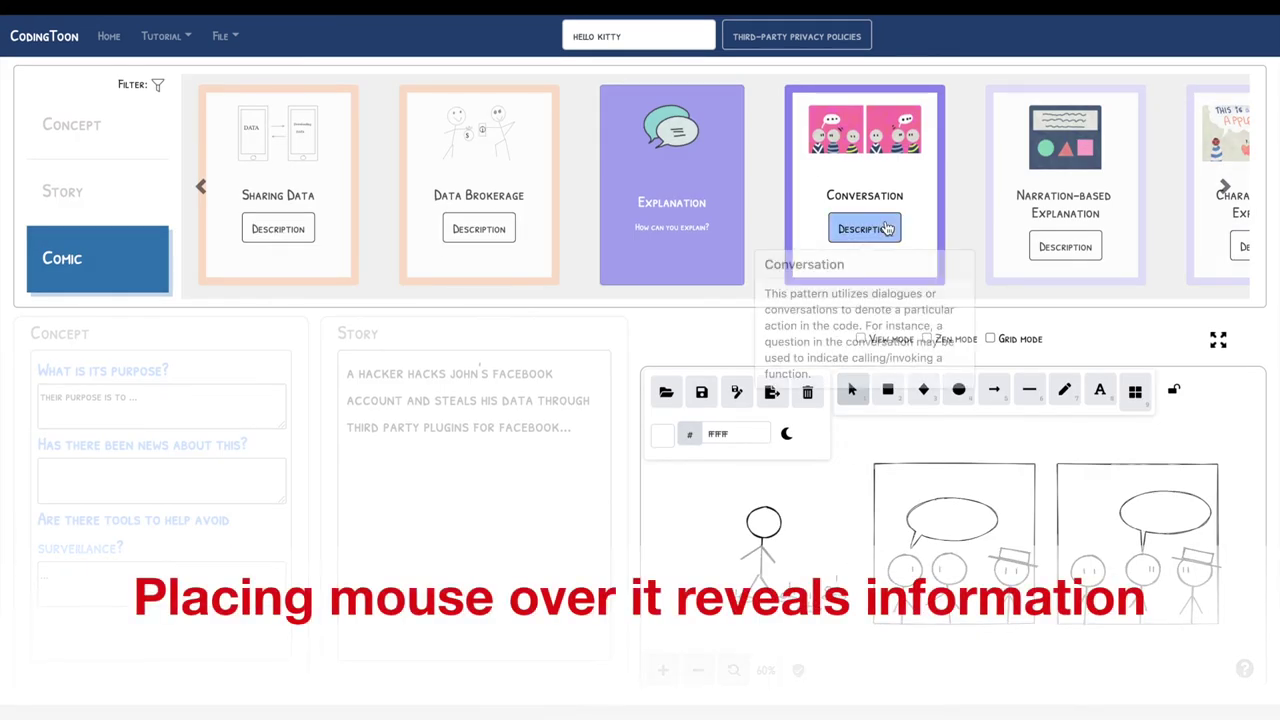
{"action": "mouse_move", "coordinate": [673, 203]}
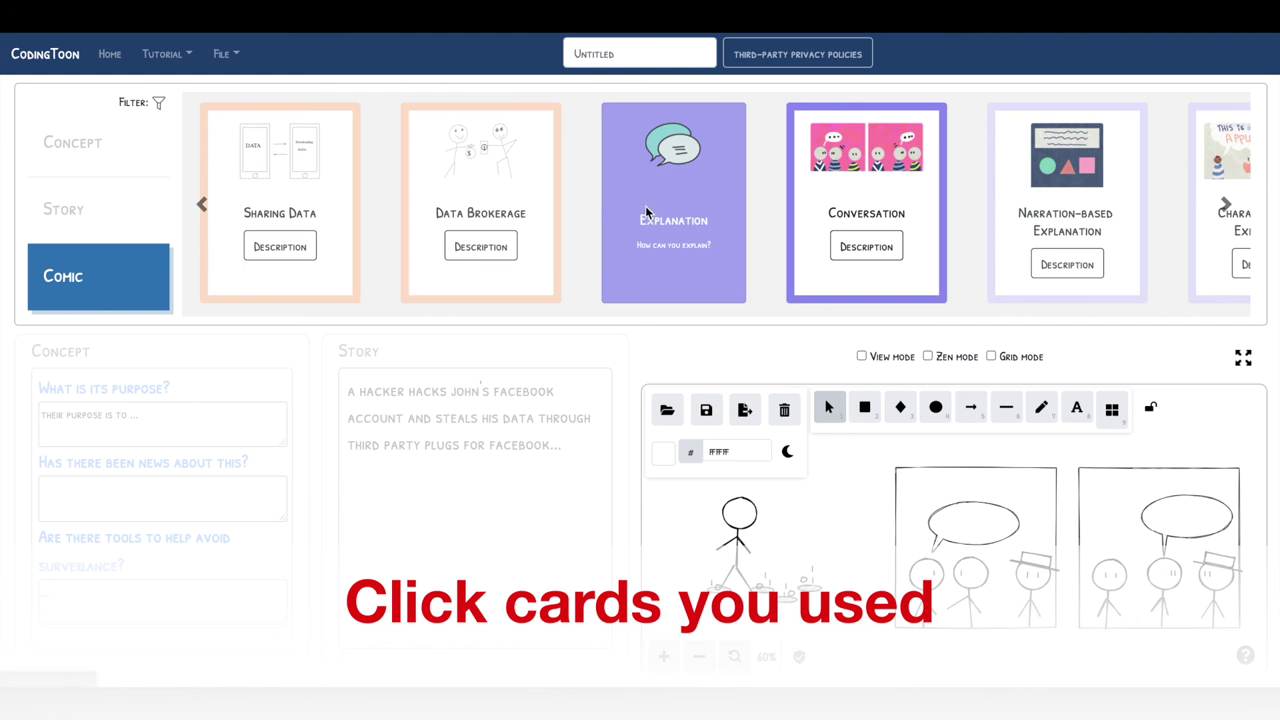
Glance at the Story cards, then return to the Concept question cards.
{"action": "left_click", "coordinate": [108, 218]}
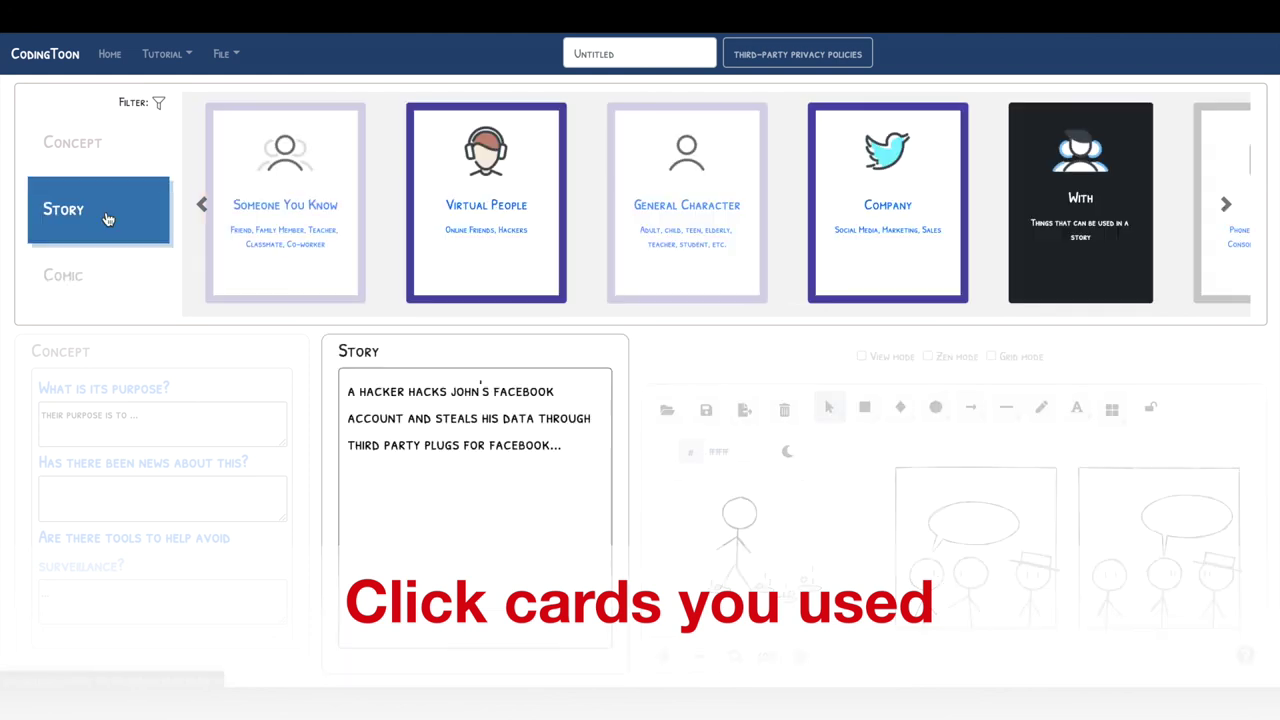
{"action": "left_click", "coordinate": [110, 156]}
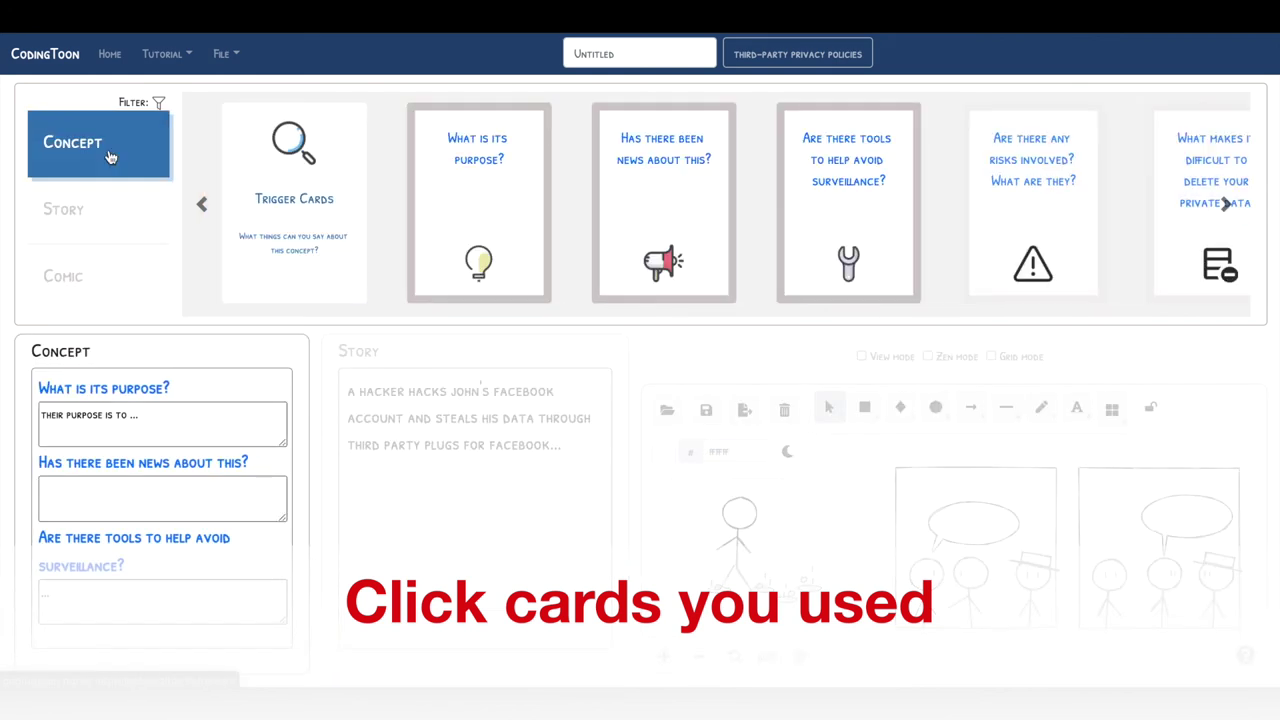